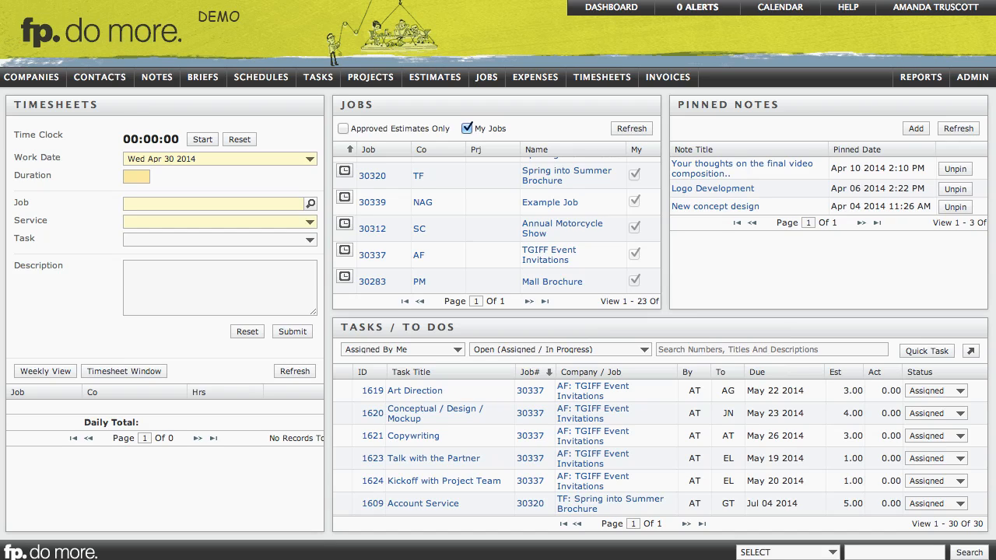
- Open the details page of job 30339 Example Job from the dashboard Jobs list
{"action": "left_click", "coordinate": [550, 203]}
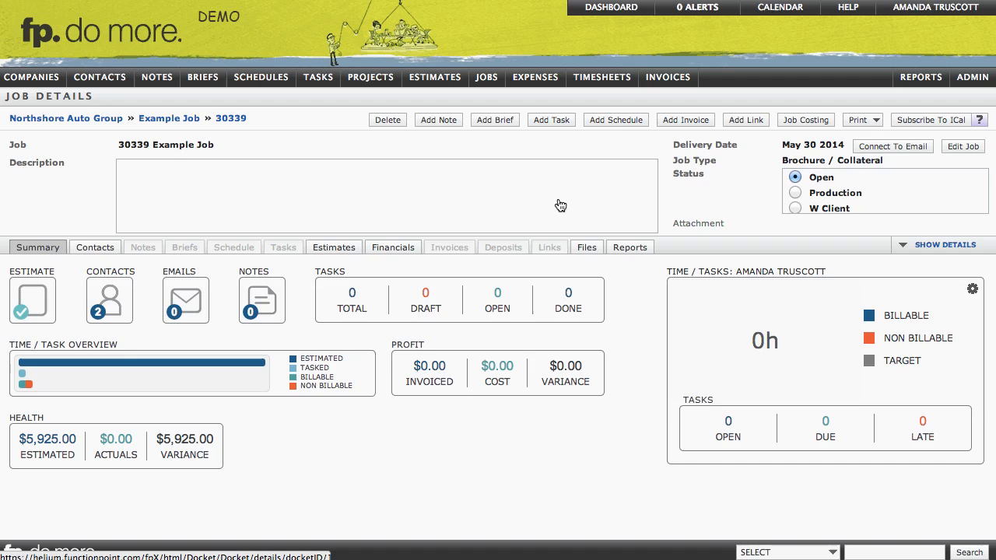
- Add a schedule to job 30339 from the current estimate, including external expenses
{"action": "left_click", "coordinate": [621, 125]}
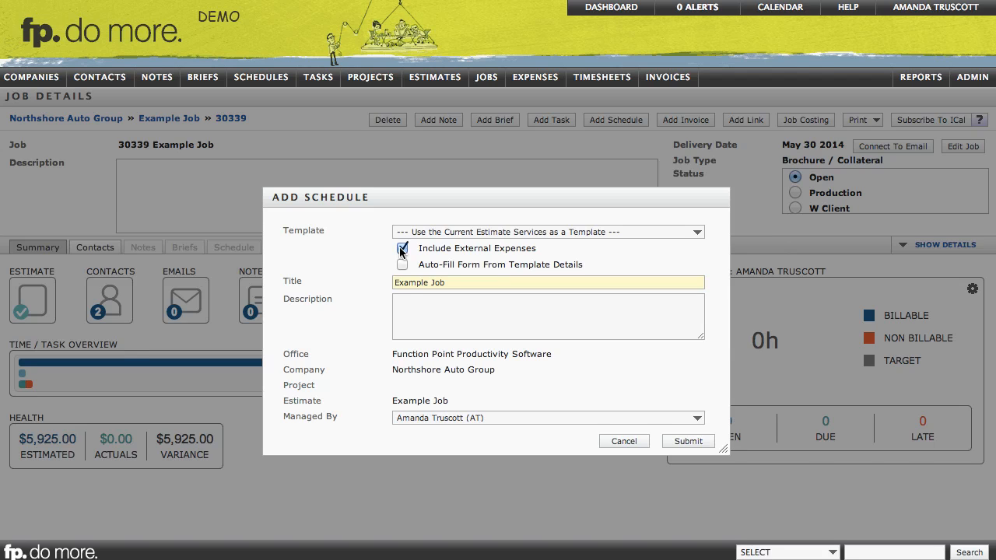
{"action": "left_click", "coordinate": [705, 444]}
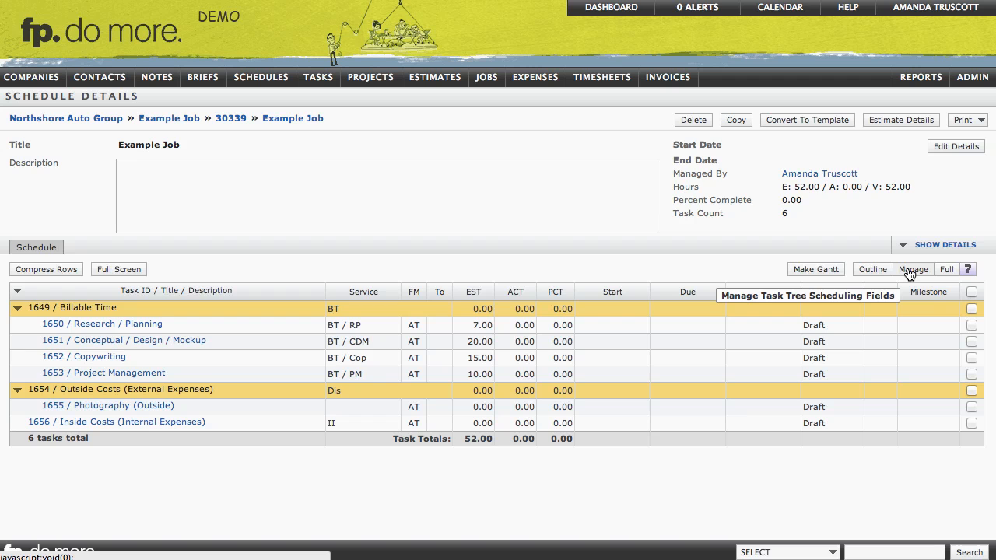
- Switch the schedule's task tree into Manage mode with editable scheduling fields
{"action": "left_click", "coordinate": [913, 269]}
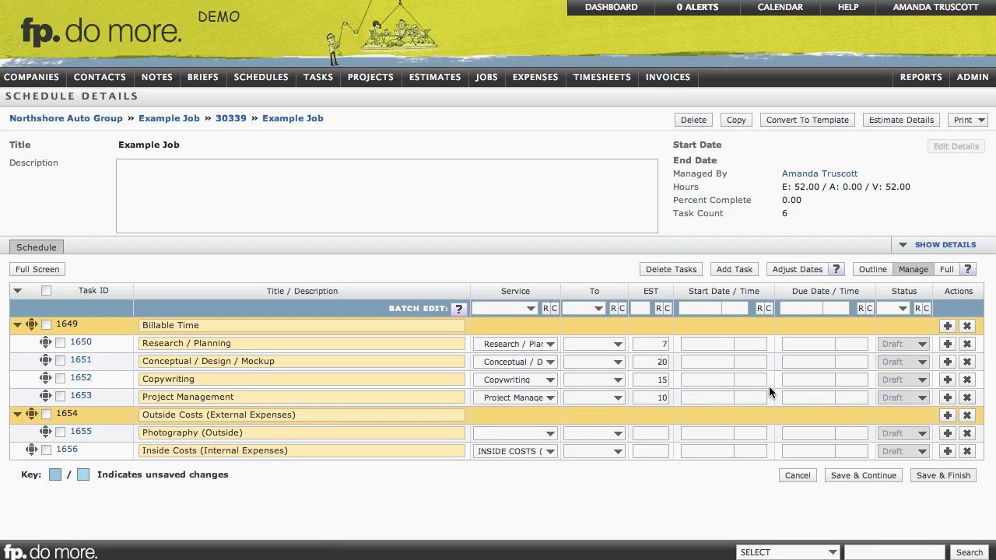
{"action": "left_click", "coordinate": [248, 343]}
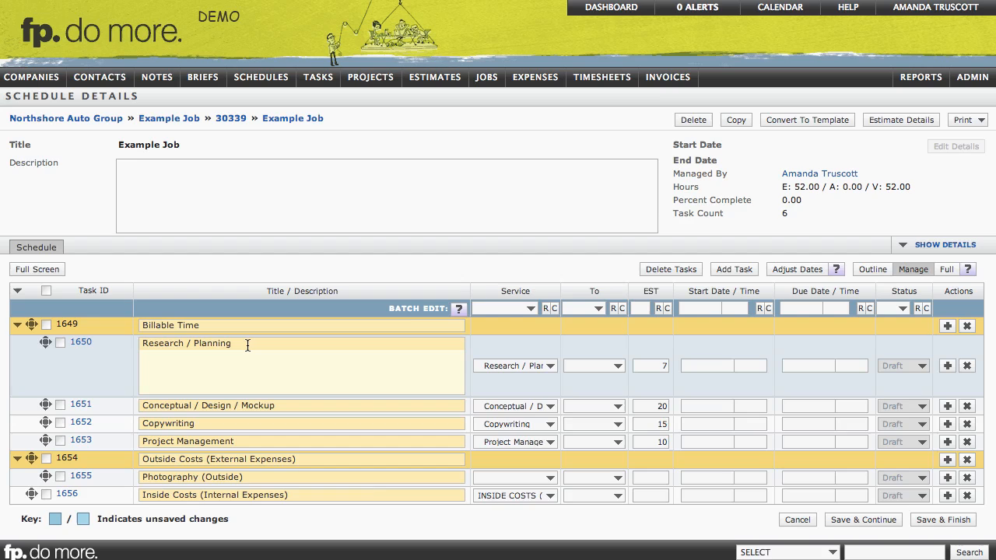
{"action": "type", "text": " etc.,"}
{"action": "key", "text": "Return"}
{"action": "type", "text": "Details..."}
{"action": "left_click", "coordinate": [618, 365]}
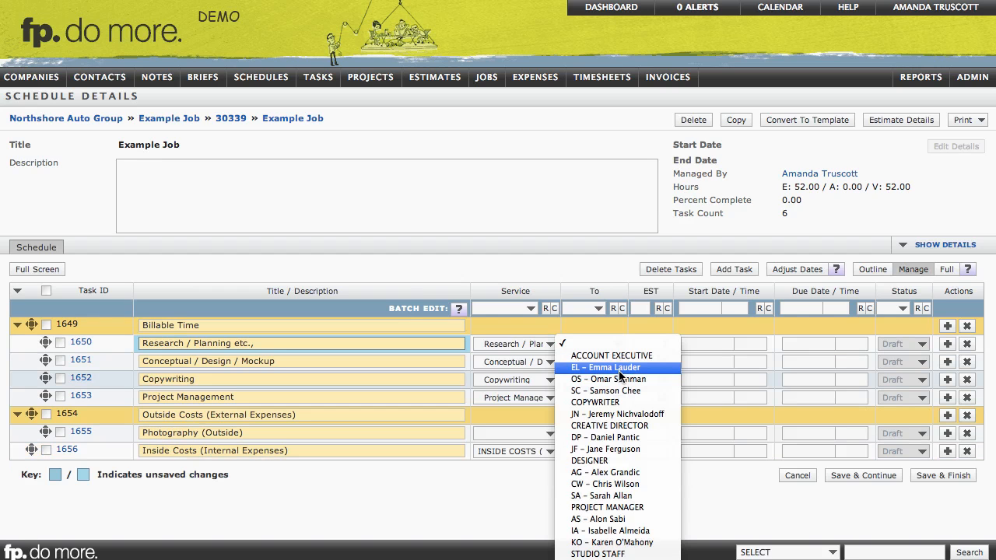
{"action": "left_click", "coordinate": [617, 414]}
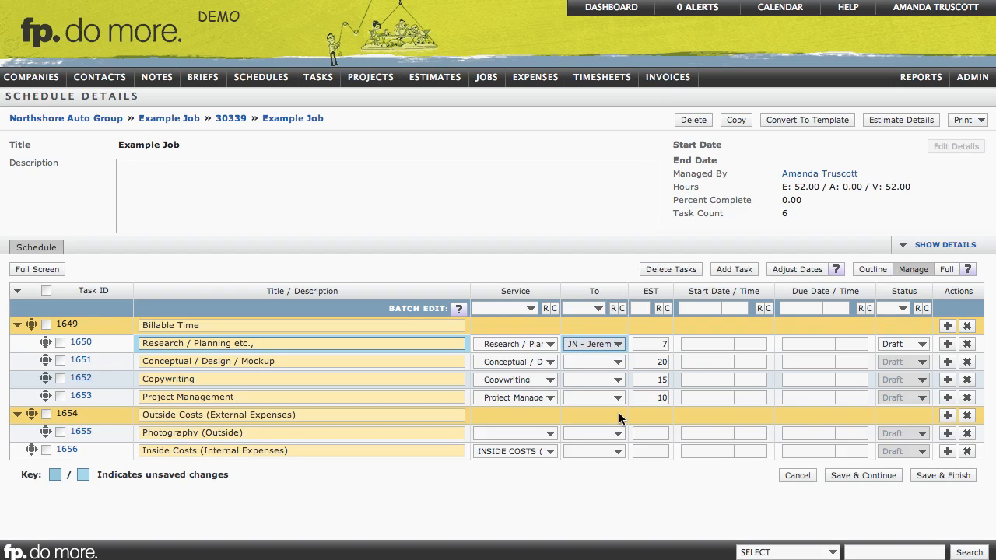
- Nest two new subtasks, Phase 1 and Phase 2, under Conceptual / Design / Mockup
{"action": "left_click", "coordinate": [947, 361]}
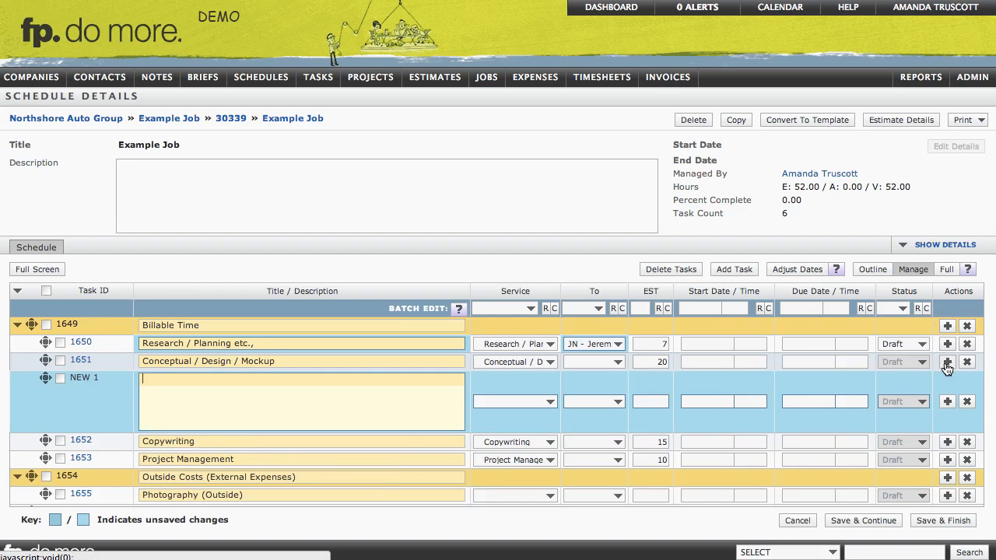
{"action": "left_click", "coordinate": [948, 362]}
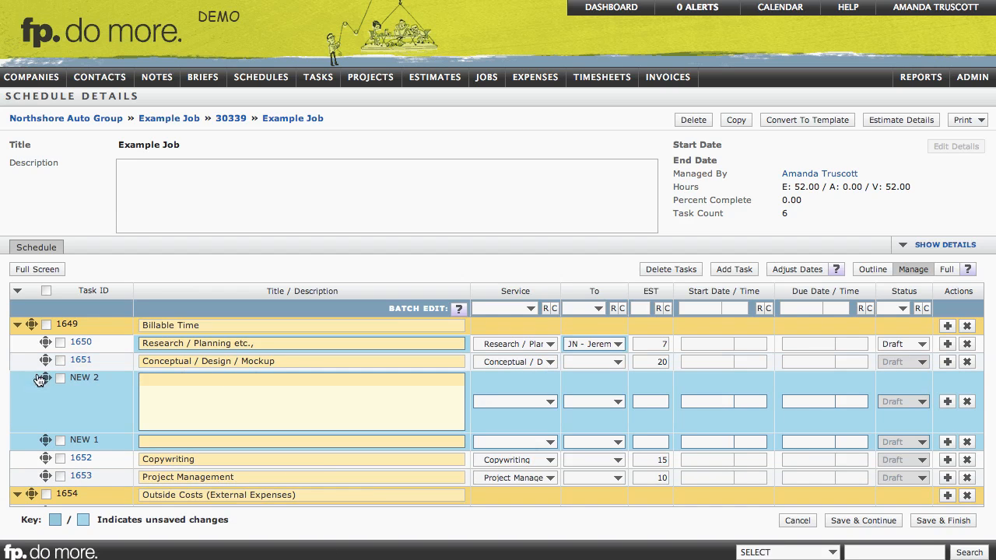
{"action": "mouse_move", "coordinate": [37, 379]}
{"action": "left_mouse_down"}
{"action": "mouse_move", "coordinate": [56, 383]}
{"action": "mouse_move", "coordinate": [58, 399]}
{"action": "left_mouse_up"}
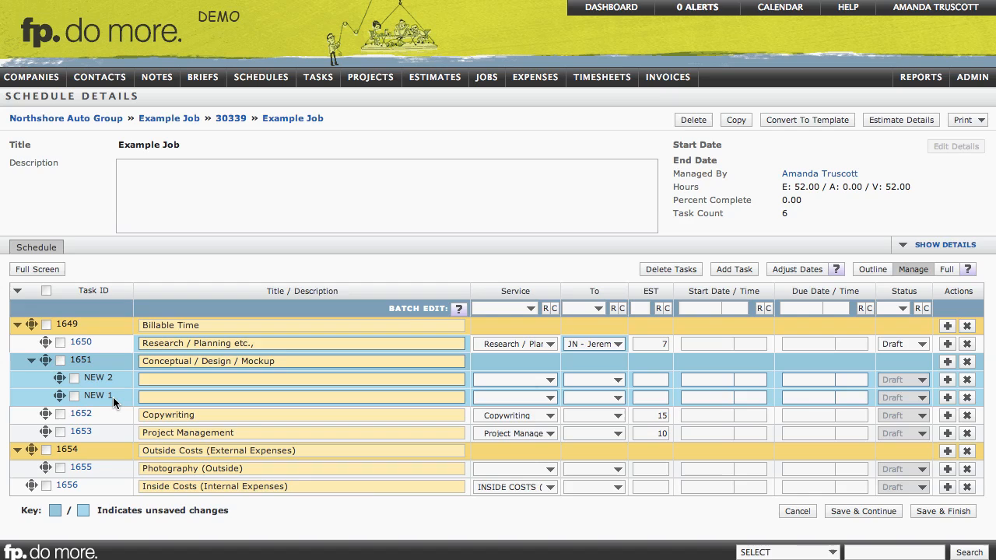
{"action": "left_click", "coordinate": [180, 379]}
{"action": "type", "text": "Phase "}
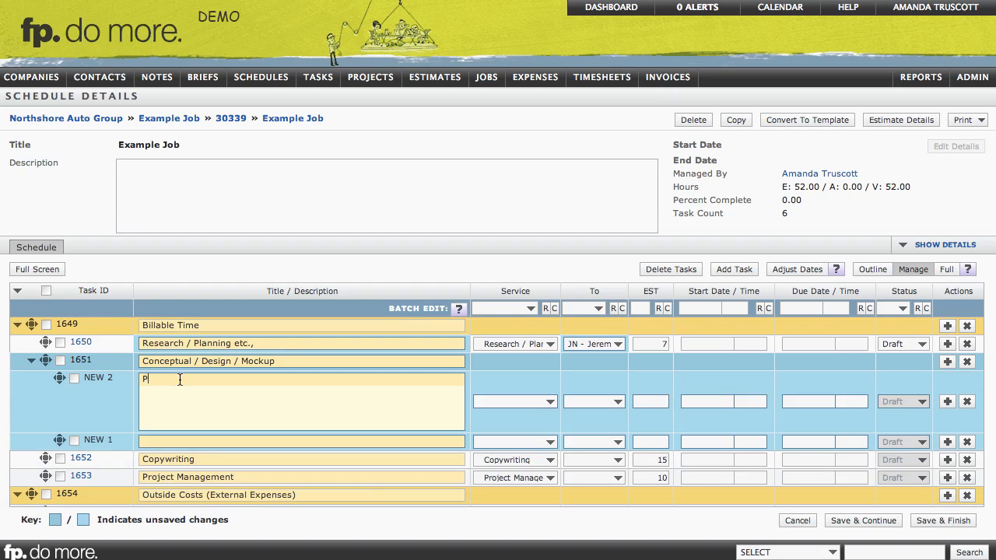
{"action": "type", "text": "1"}
{"action": "left_click", "coordinate": [180, 441]}
{"action": "type", "text": "Phase 2"}
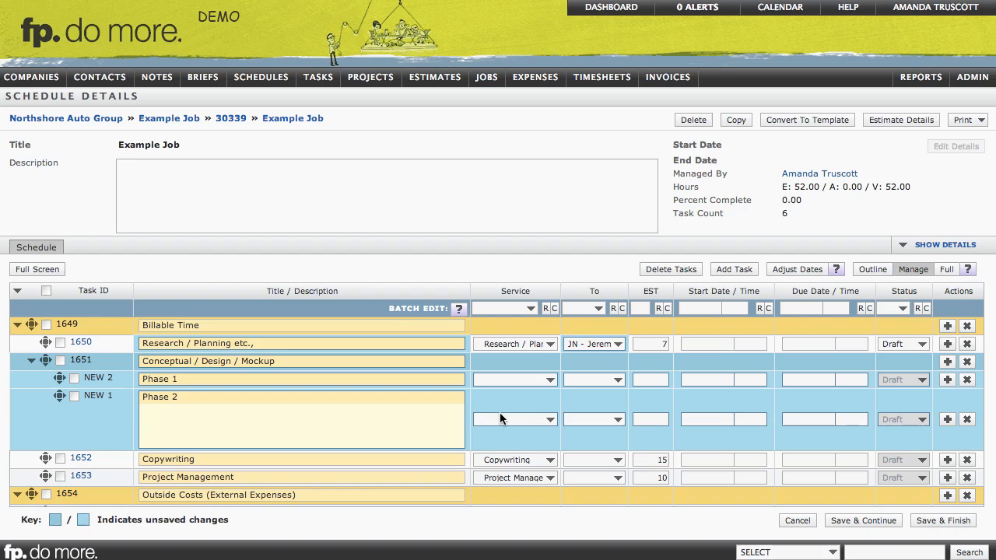
- Give Phase 1 and Phase 2 the Conceptual / Design / Mockup service, account-executive assignees, and 3 and 2 hour estimates
{"action": "left_click", "coordinate": [549, 380]}
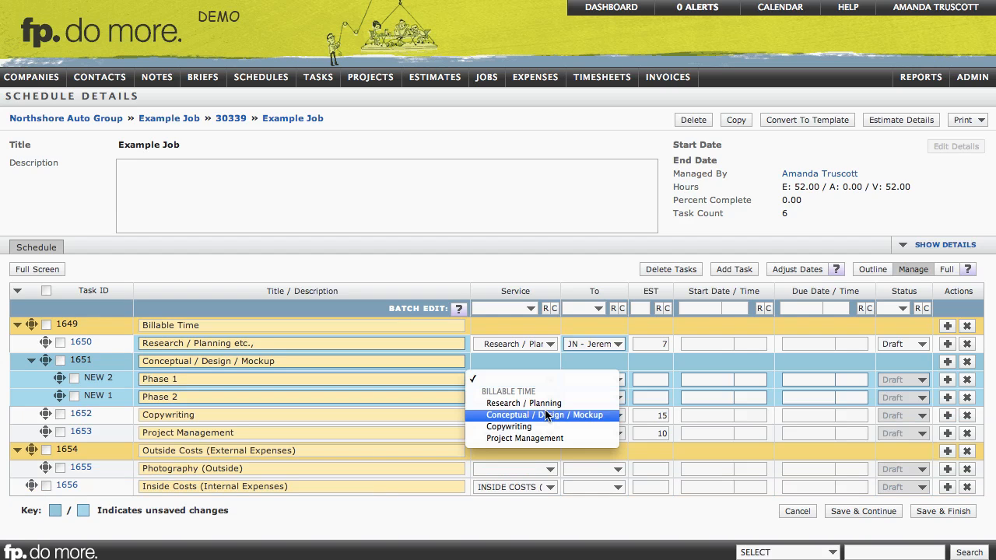
{"action": "left_click", "coordinate": [546, 414]}
{"action": "left_click", "coordinate": [551, 396]}
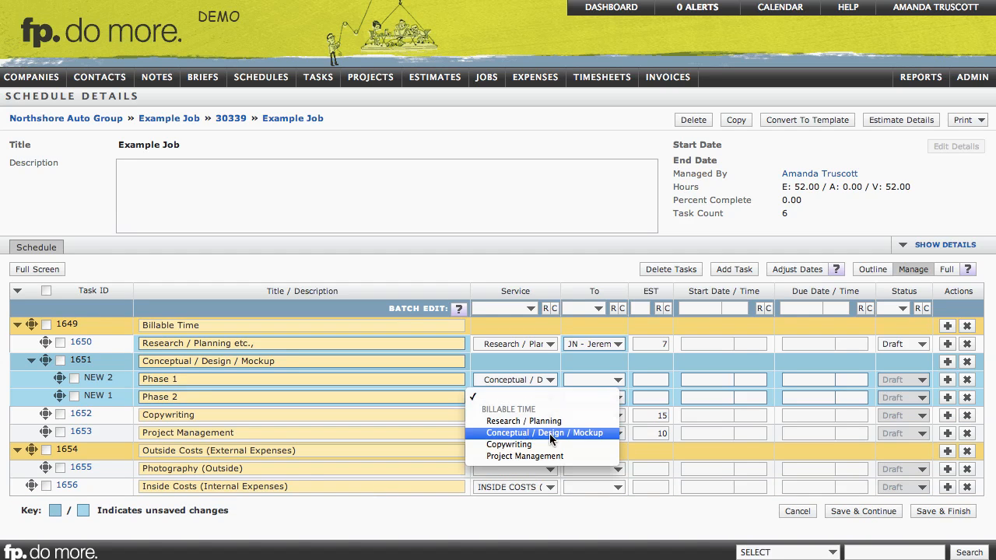
{"action": "left_click", "coordinate": [550, 433]}
{"action": "left_click", "coordinate": [607, 379]}
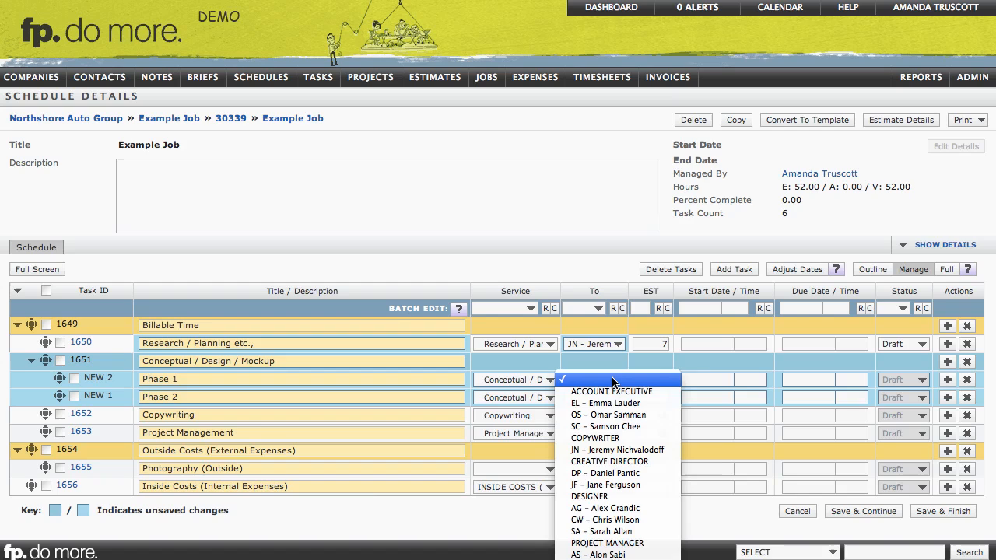
{"action": "left_click", "coordinate": [602, 405]}
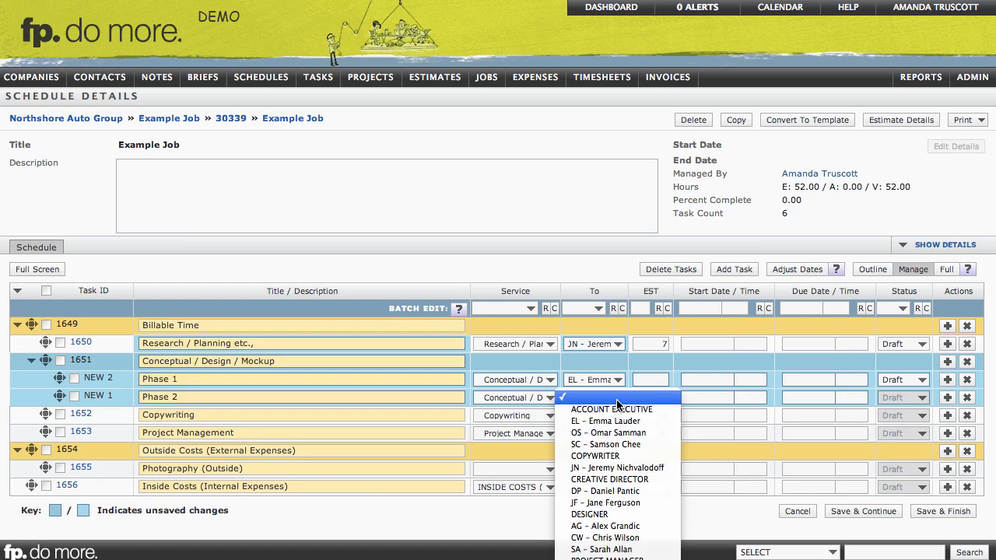
{"action": "left_click", "coordinate": [604, 445]}
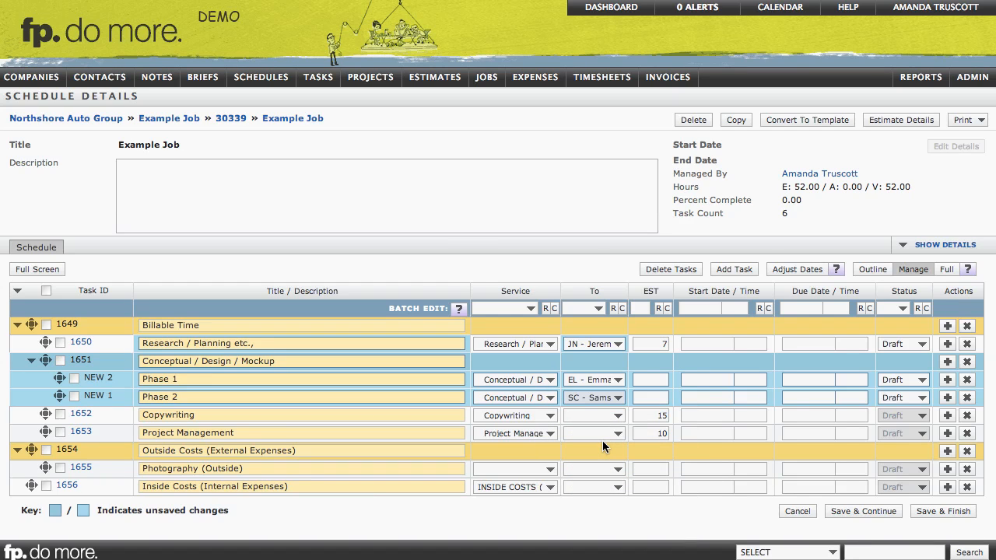
{"action": "left_click", "coordinate": [654, 380]}
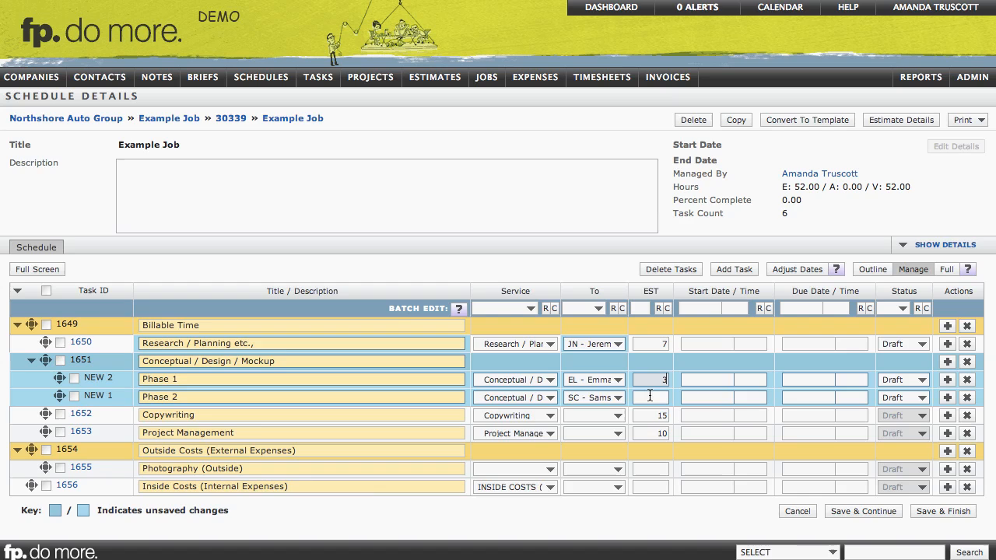
{"action": "type", "text": "3"}
{"action": "left_click", "coordinate": [650, 397]}
{"action": "type", "text": "2"}
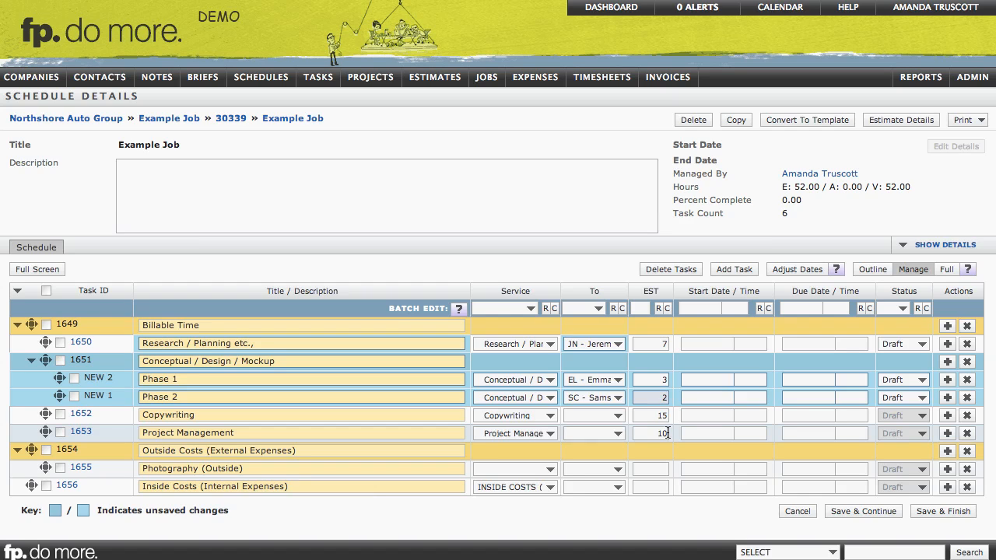
- Assign Copywriting to the creative director and staff to Project Management and Photography
{"action": "left_click", "coordinate": [615, 415]}
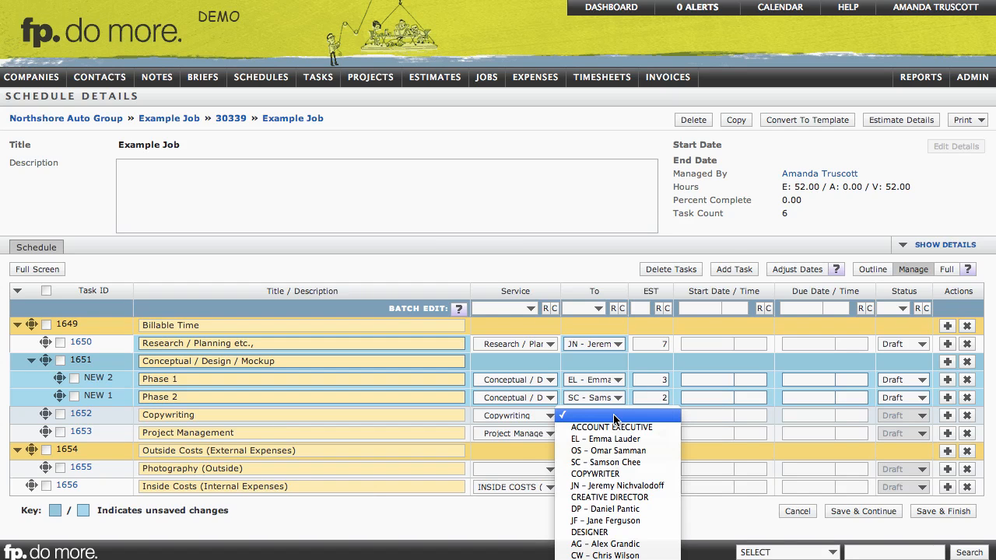
{"action": "left_click", "coordinate": [605, 521]}
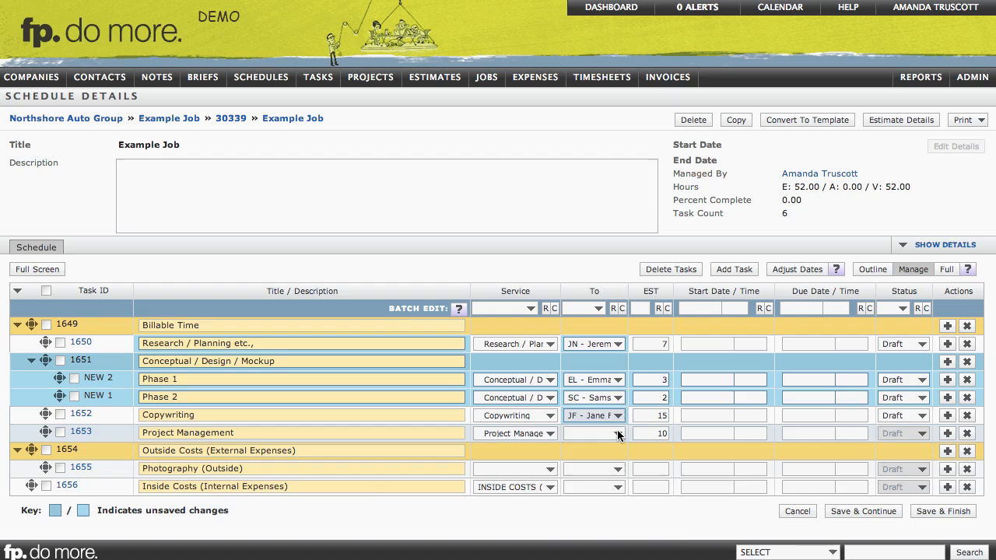
{"action": "left_click", "coordinate": [619, 435]}
{"action": "left_click", "coordinate": [619, 476]}
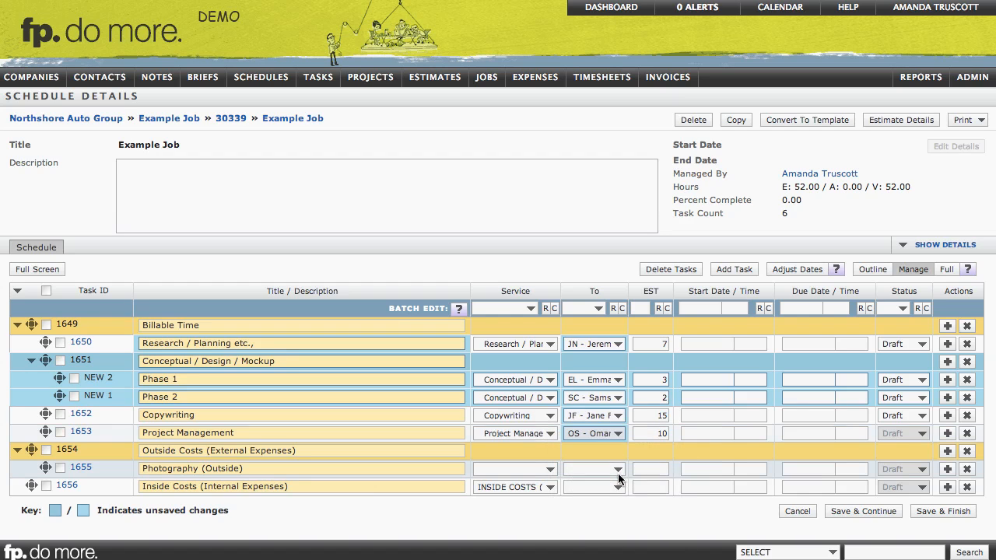
{"action": "left_click", "coordinate": [619, 534]}
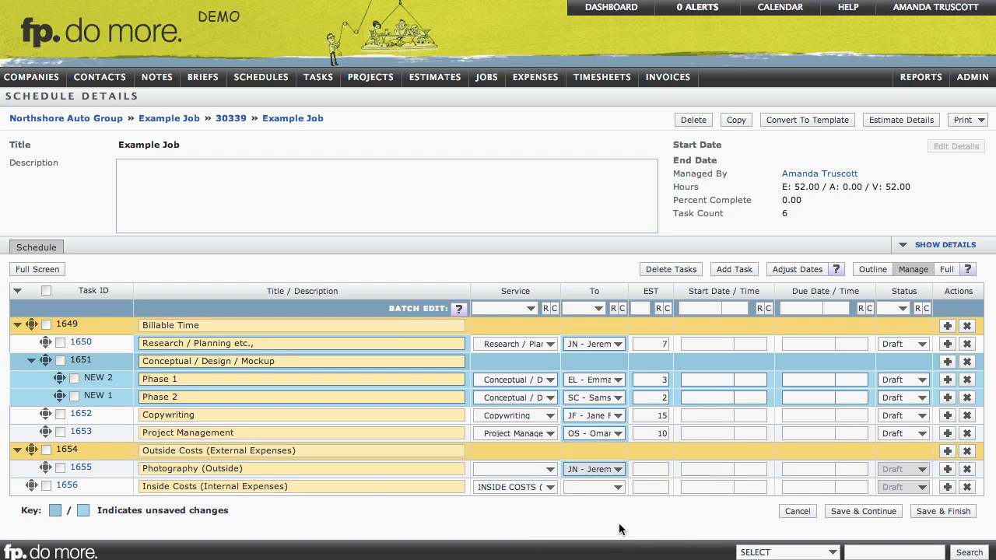
{"action": "left_click", "coordinate": [618, 487]}
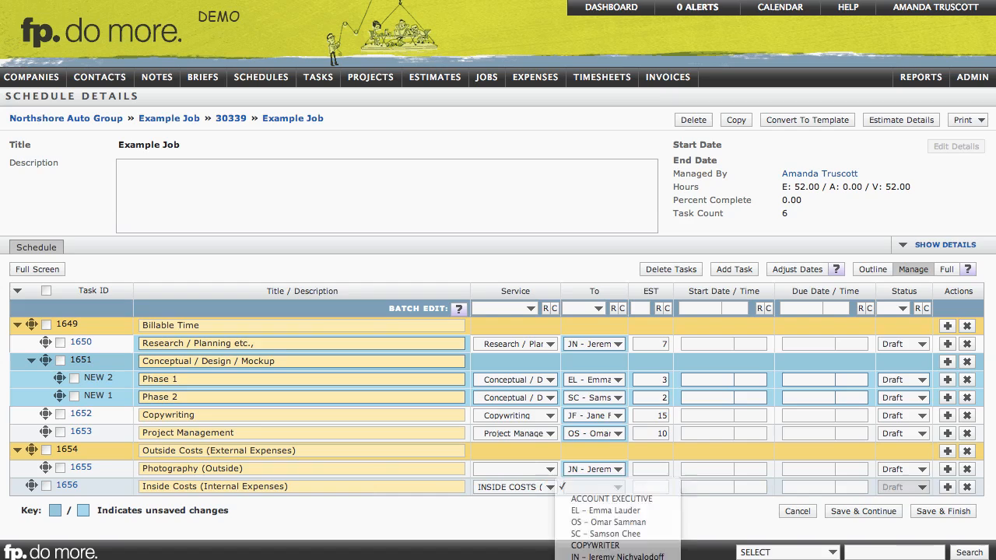
- Assign a staff member to Inside Costs and set Photography (Outside)'s service to Project Management
{"action": "left_click", "coordinate": [615, 557]}
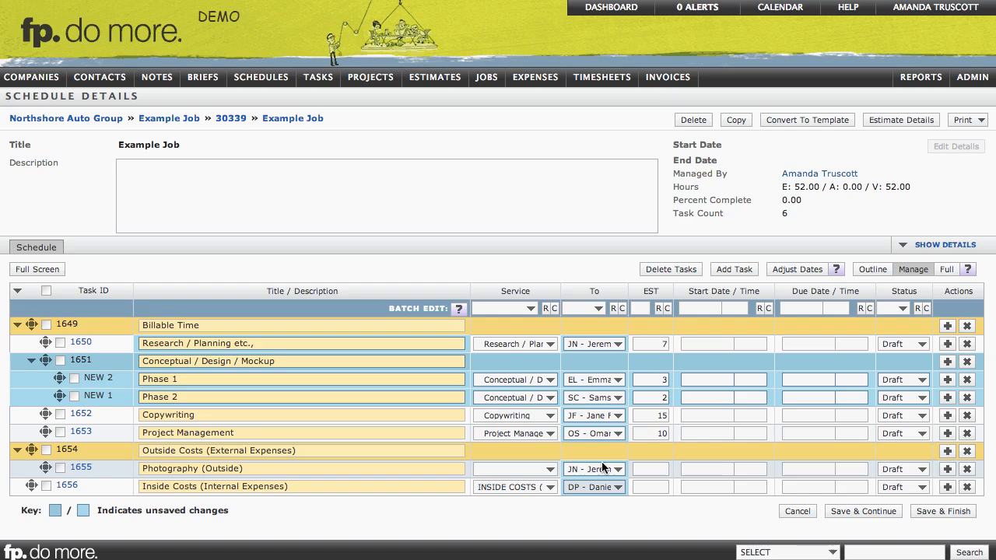
{"action": "left_click", "coordinate": [551, 468]}
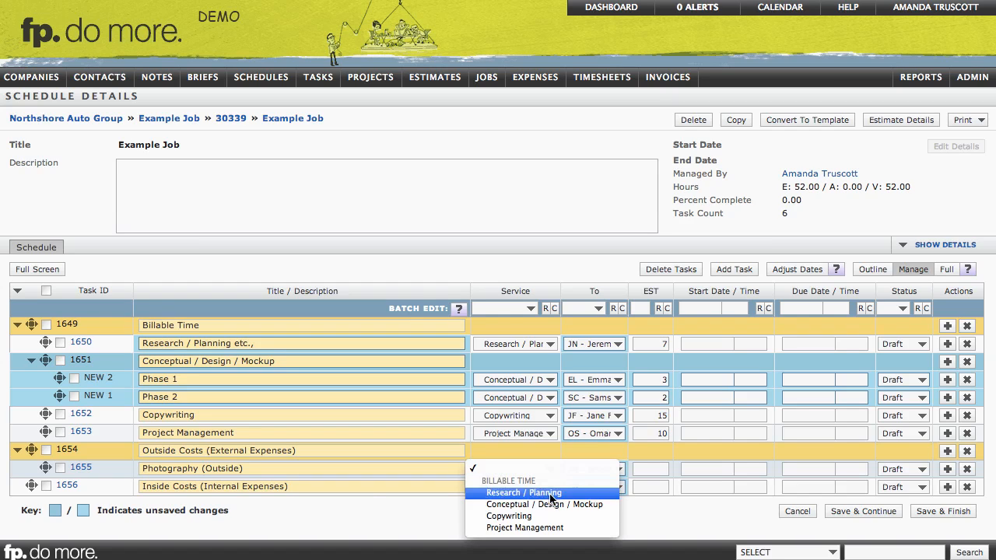
{"action": "left_click", "coordinate": [524, 527]}
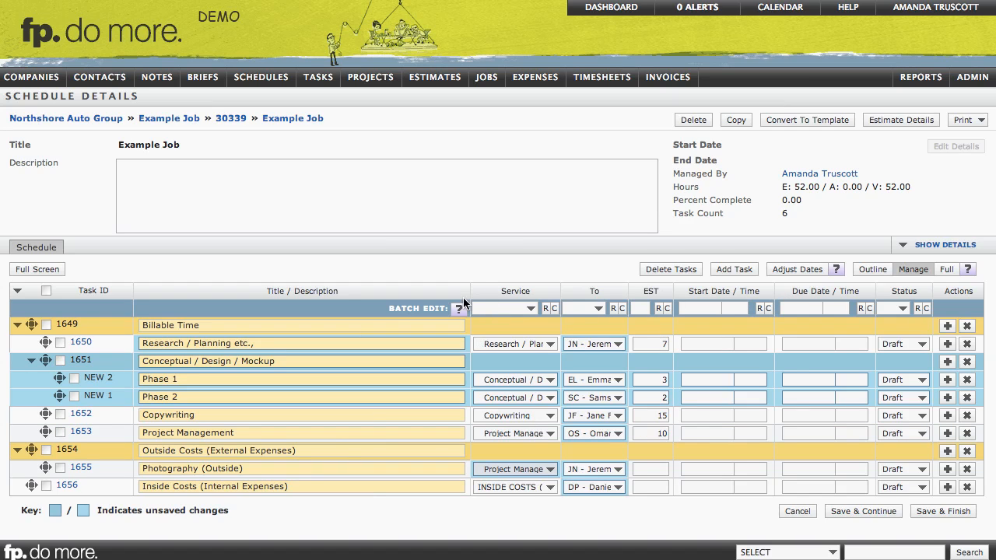
- Batch-set the Research and Project Management start dates to tomorrow (May 01 2014)
{"action": "left_click", "coordinate": [59, 343]}
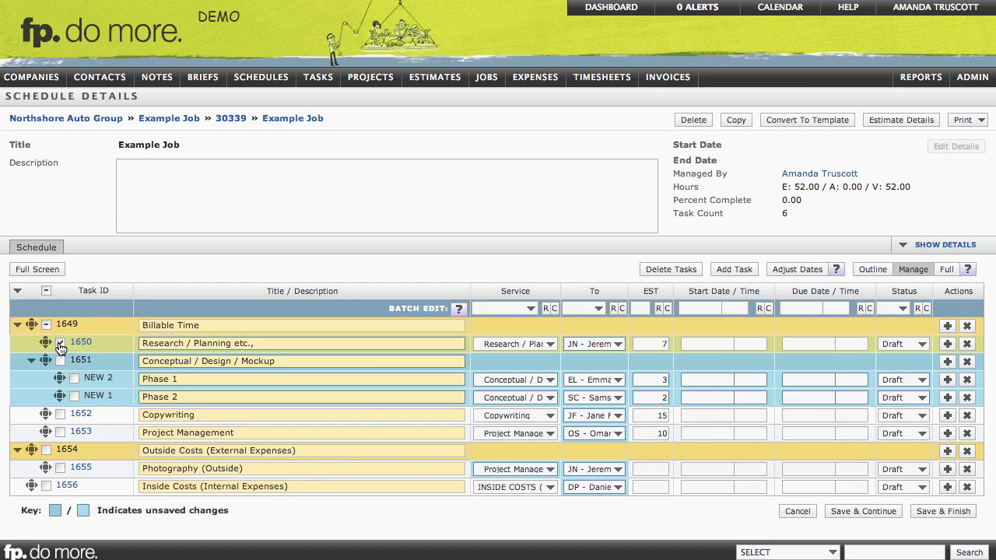
{"action": "left_click", "coordinate": [60, 433]}
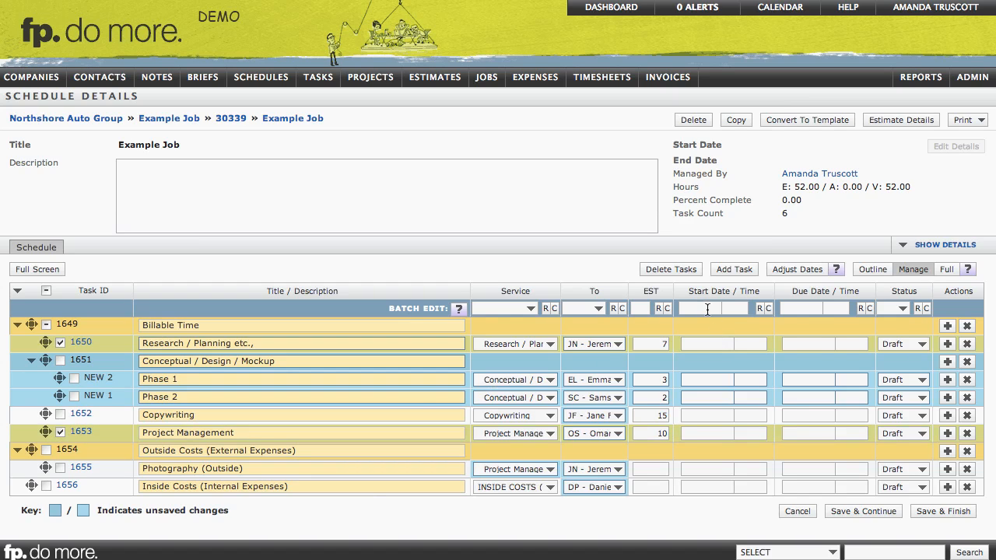
{"action": "left_click", "coordinate": [708, 309]}
{"action": "type", "text": "tomorrow"}
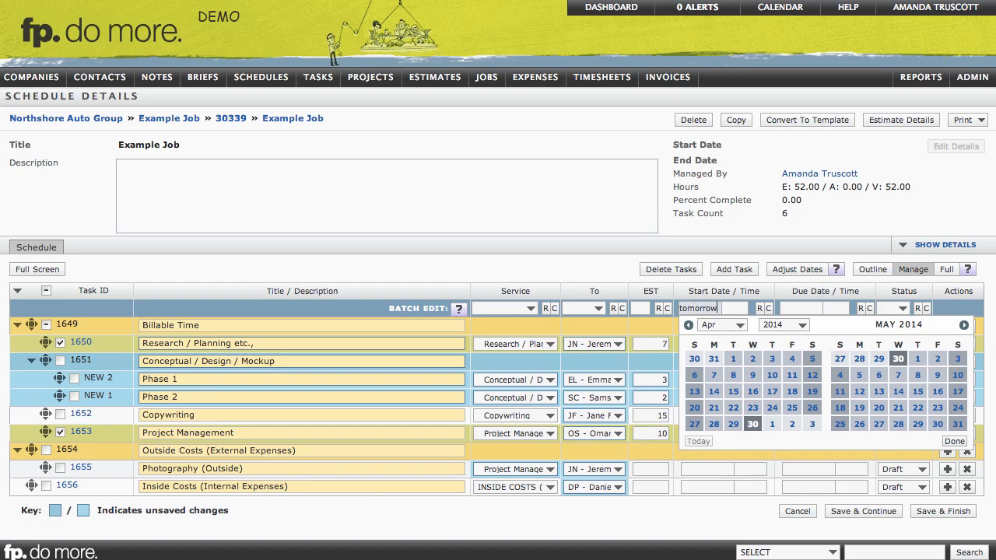
{"action": "key", "text": "Return"}
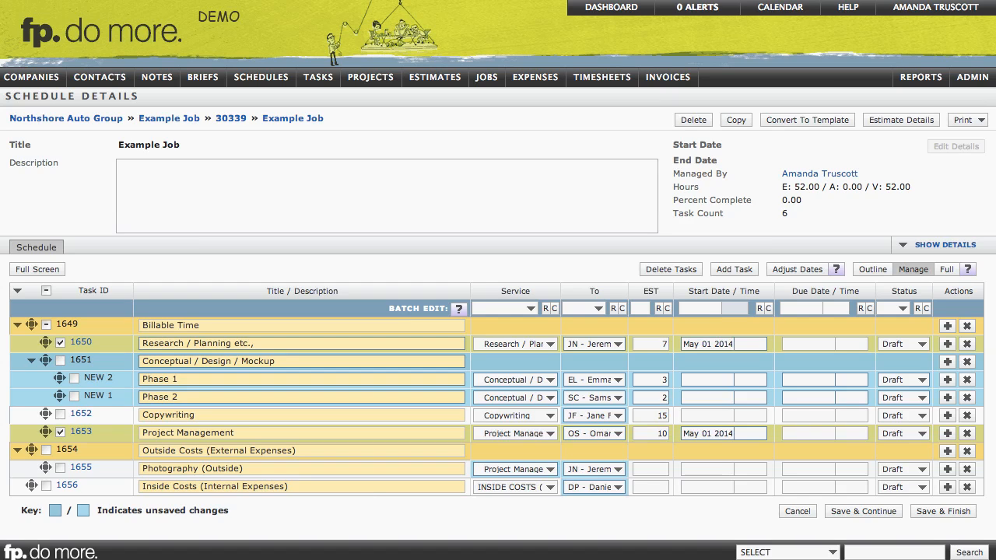
{"action": "left_click", "coordinate": [60, 343]}
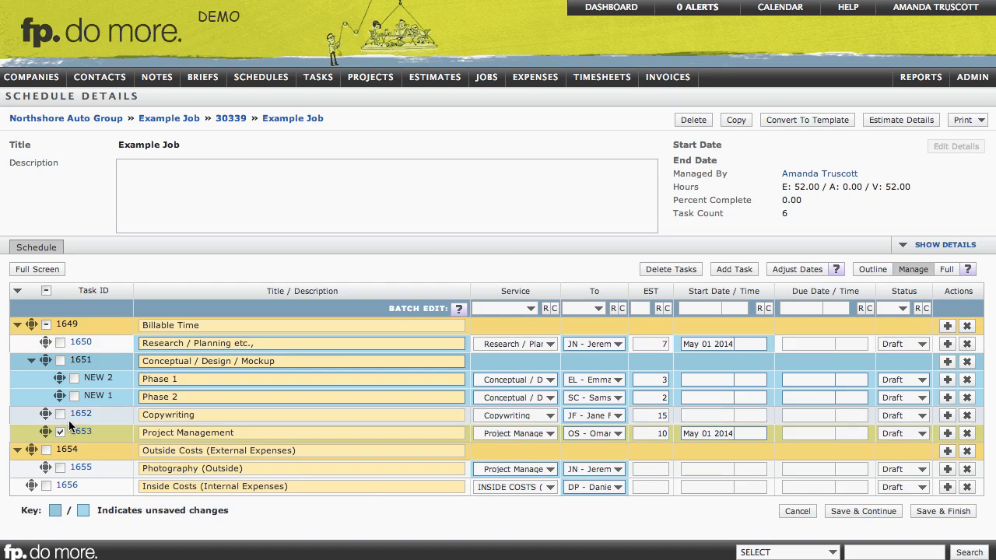
{"action": "left_click", "coordinate": [60, 432]}
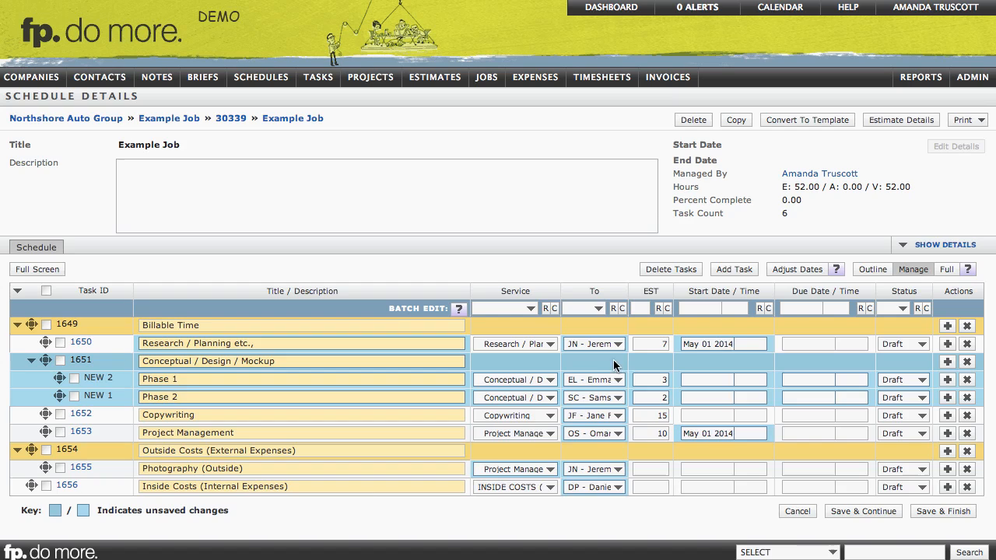
- Enter start dates for Phase 1, Phase 2, Copywriting, Photography and Inside Costs (through May 23 2014)
{"action": "left_click", "coordinate": [691, 379]}
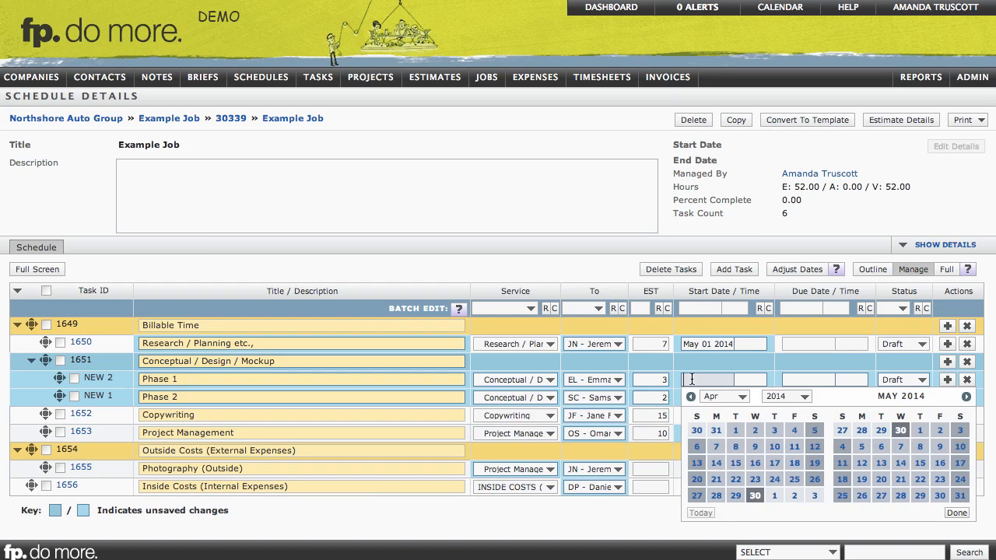
{"action": "type", "text": "May 2"}
{"action": "left_click", "coordinate": [708, 397]}
{"action": "type", "text": "Ma"}
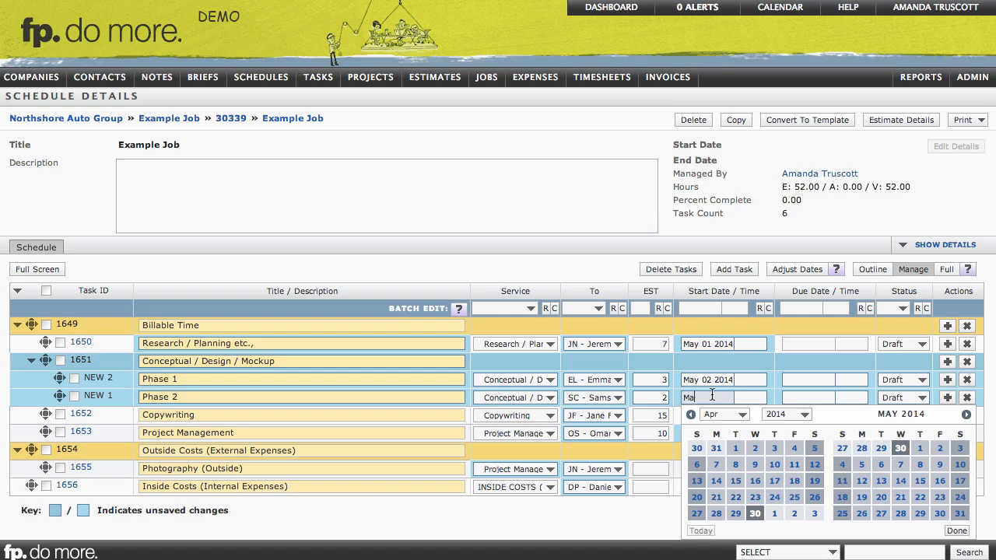
{"action": "type", "text": "y 7"}
{"action": "key", "text": "Tab"}
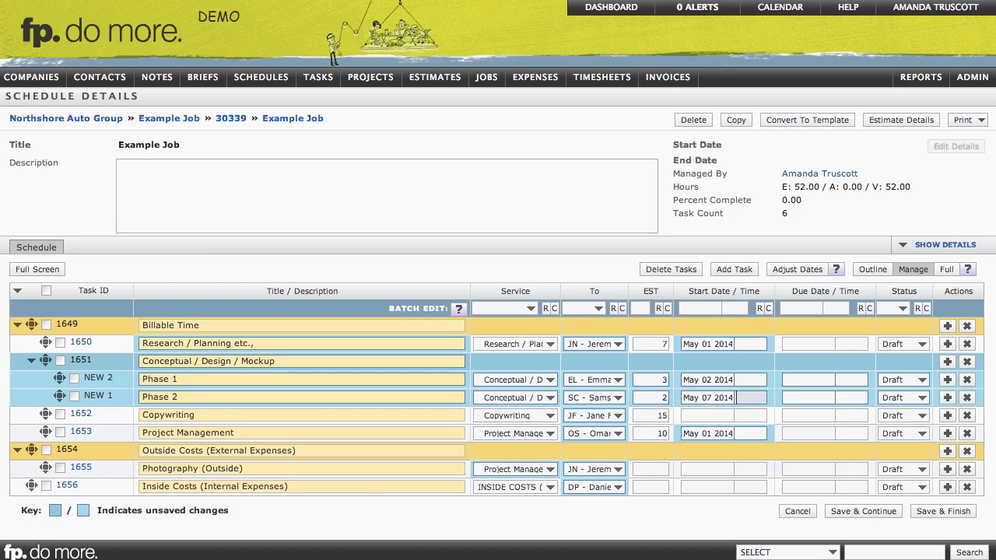
{"action": "left_click", "coordinate": [708, 415]}
{"action": "type", "text": "Ma"}
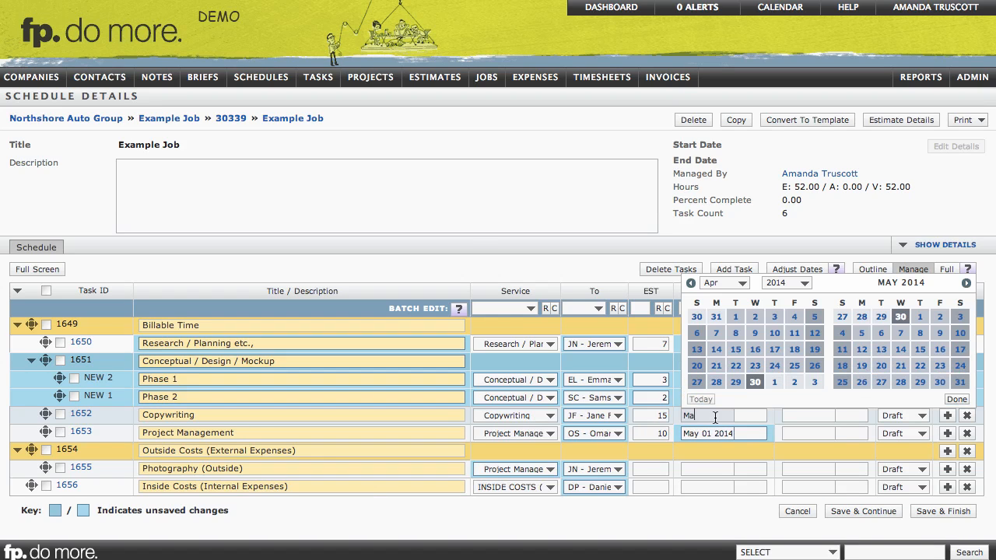
{"action": "type", "text": "y14"}
{"action": "key", "text": "Tab"}
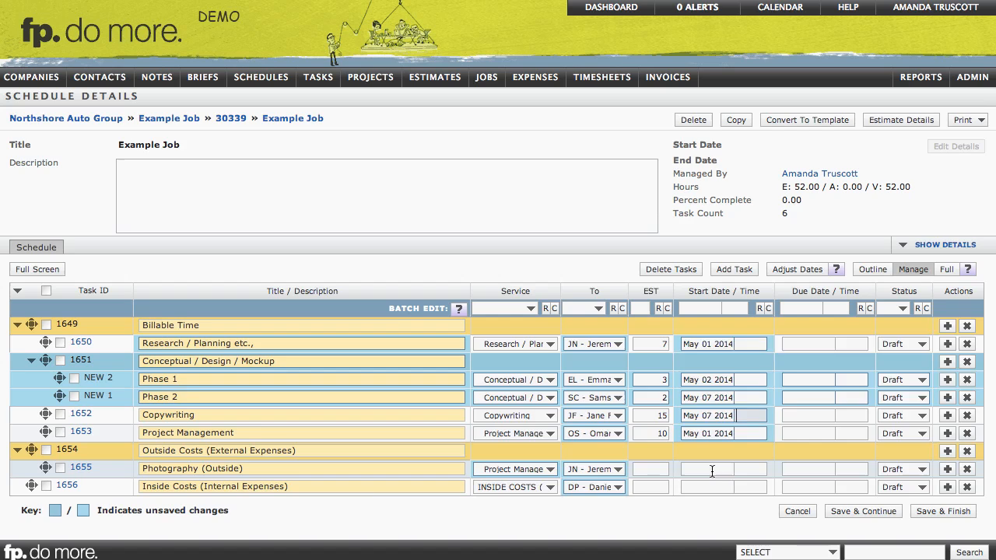
{"action": "left_click", "coordinate": [708, 468]}
{"action": "type", "text": "May 1"}
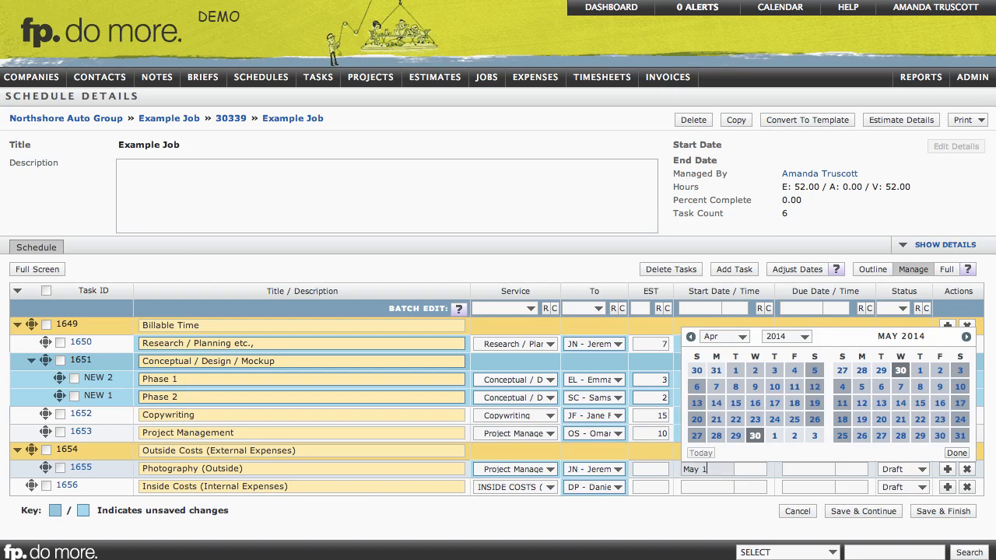
{"action": "key", "text": "BackSpace"}
{"action": "type", "text": "01 2014"}
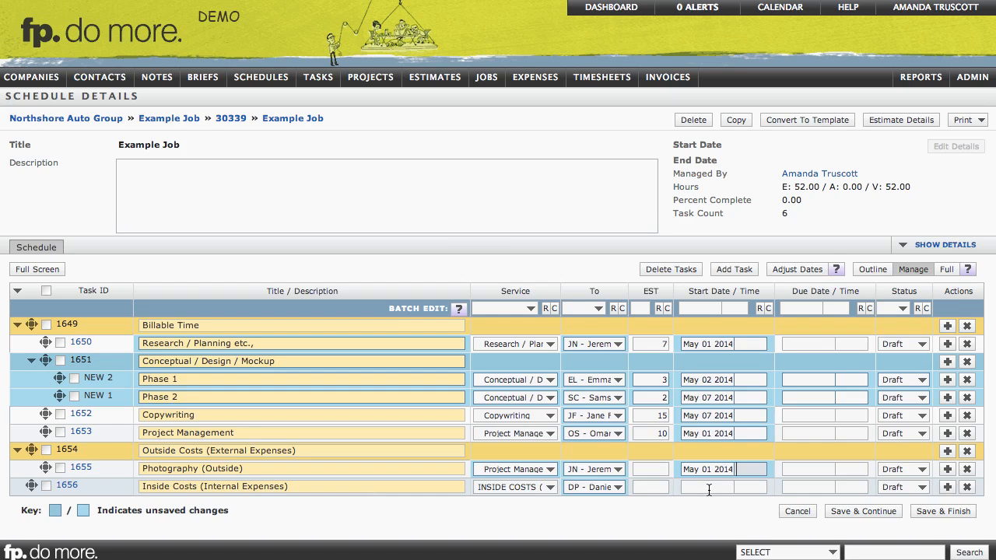
{"action": "left_click", "coordinate": [709, 489]}
{"action": "type", "text": "May"}
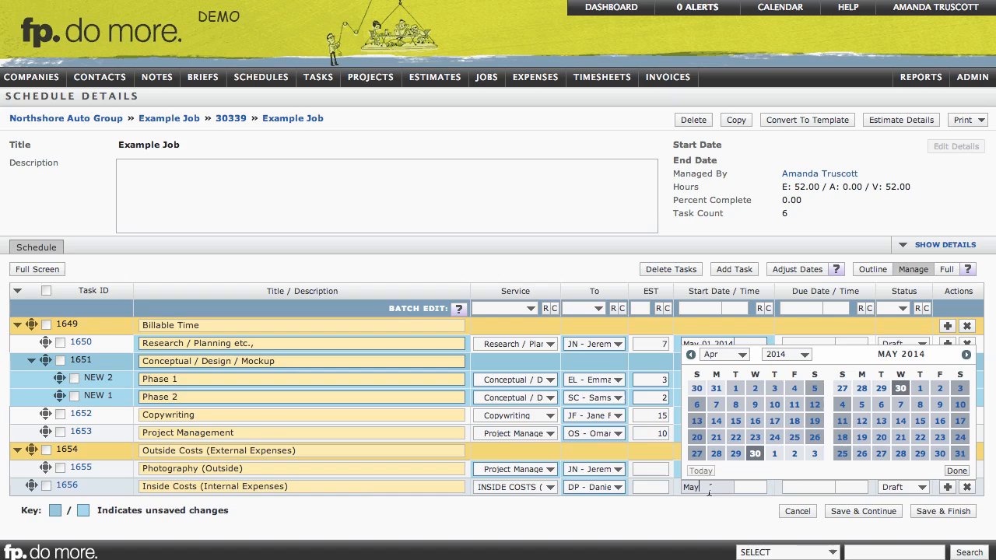
{"action": "type", "text": "23 2014"}
{"action": "key", "text": "Return"}
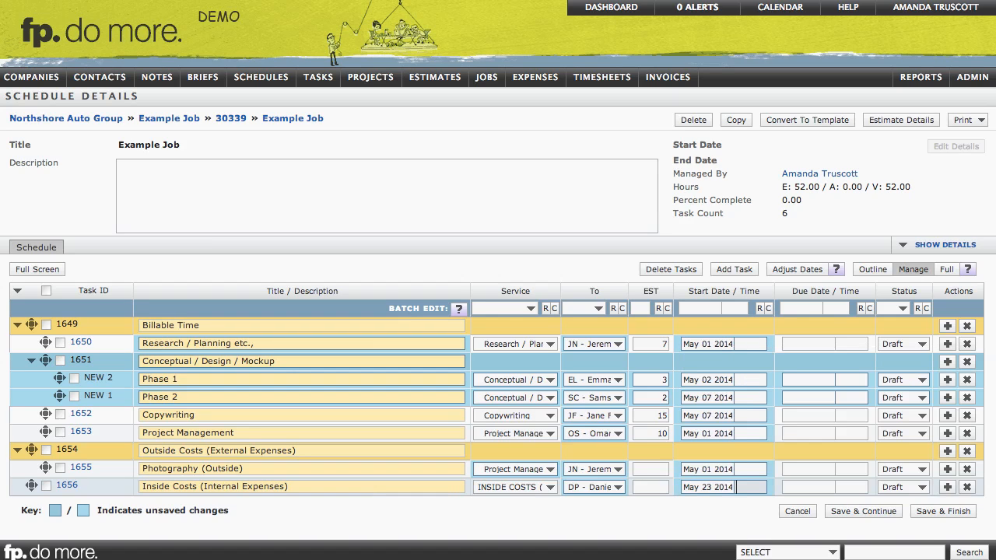
{"action": "left_click", "coordinate": [745, 348]}
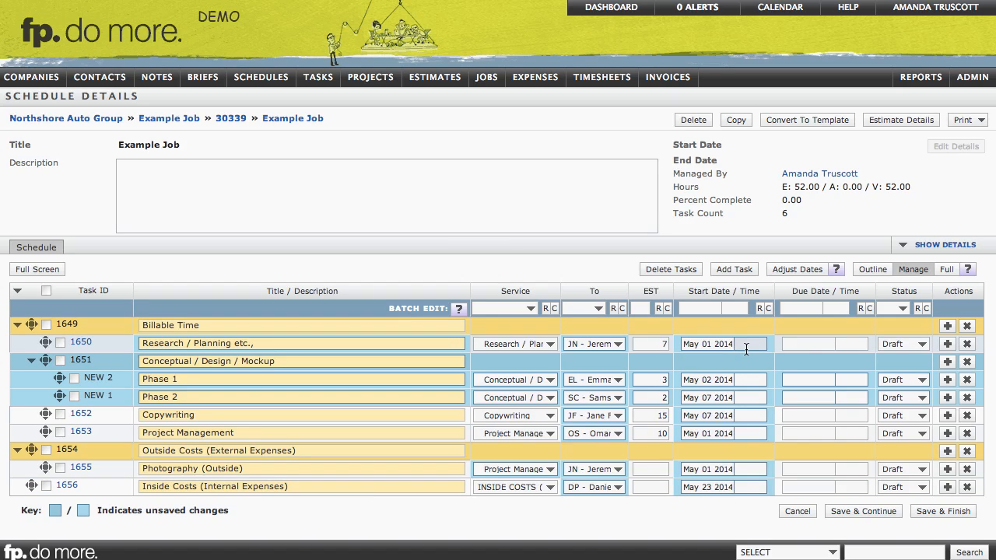
{"action": "type", "text": "9:00 AM"}
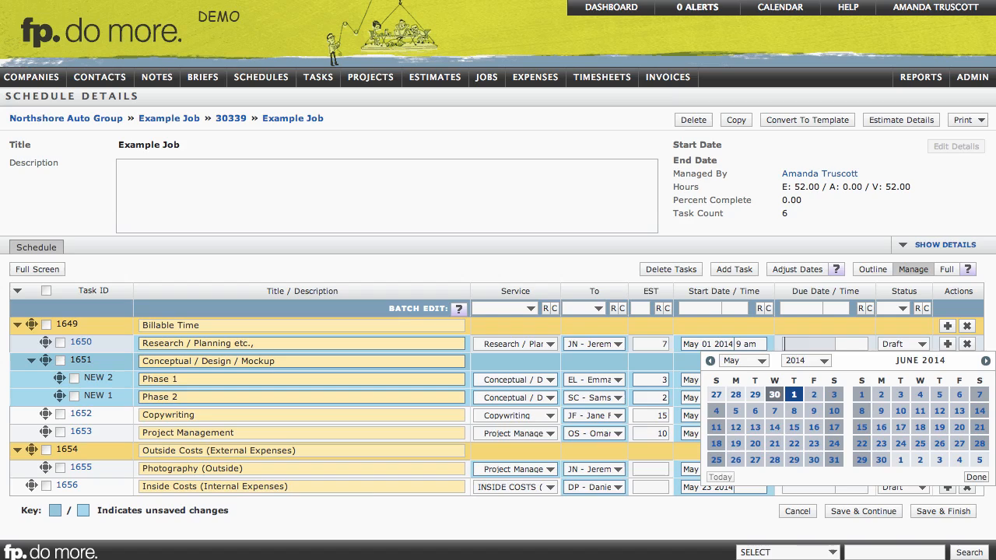
- Set due dates of May 02 for Research / Planning, May 06 for Phase 1 and May 14 2014 for Phase 2
{"action": "key", "text": "Tab"}
{"action": "type", "text": "may 2"}
{"action": "key", "text": "Tab"}
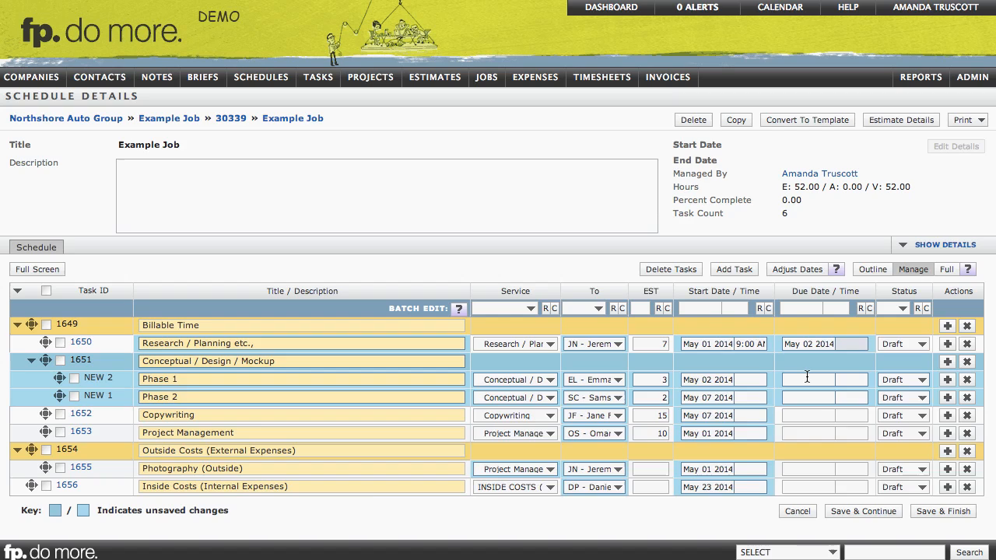
{"action": "left_click", "coordinate": [807, 379]}
{"action": "type", "text": "may"}
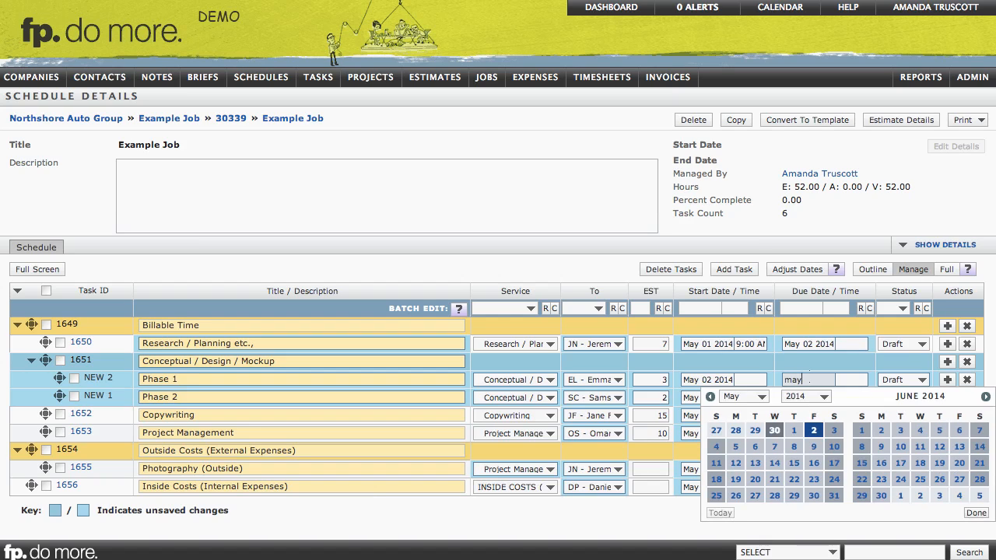
{"action": "type", "text": " 6"}
{"action": "key", "text": "Tab"}
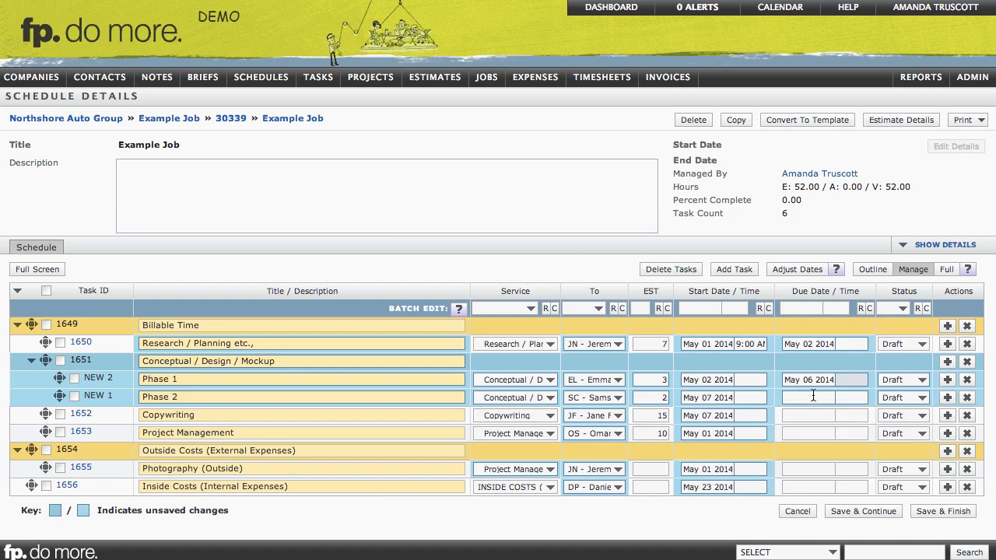
{"action": "left_click", "coordinate": [814, 397]}
{"action": "type", "text": "may 14"}
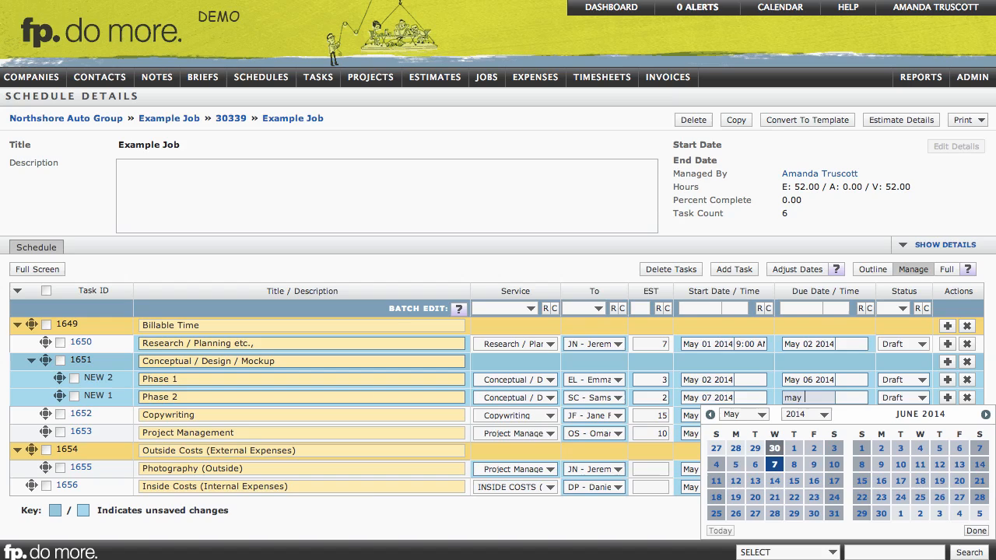
{"action": "key", "text": "Tab"}
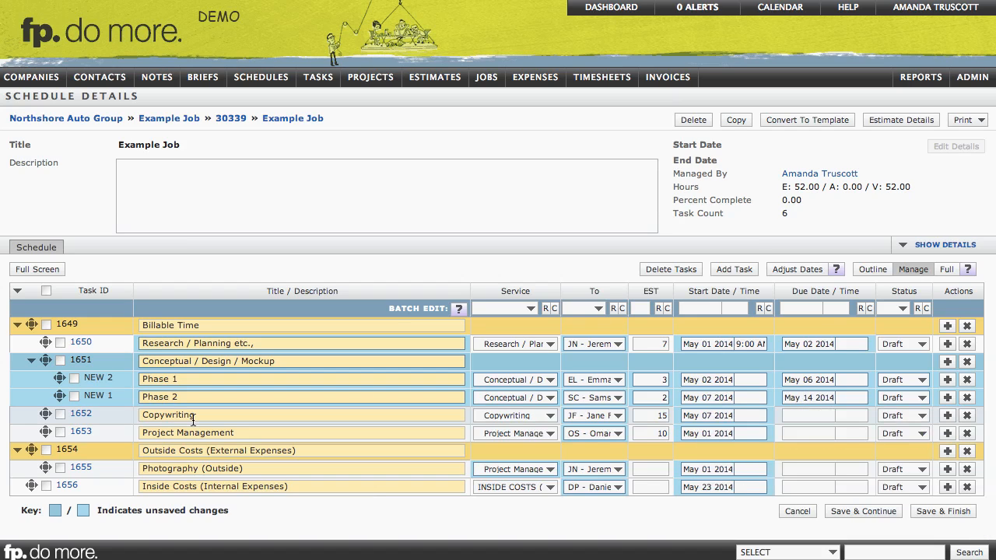
- Batch-set Copywriting, Project Management, Photography (Outside) and Inside Costs due May 30 2014
{"action": "left_click", "coordinate": [60, 415]}
{"action": "left_click", "coordinate": [60, 433]}
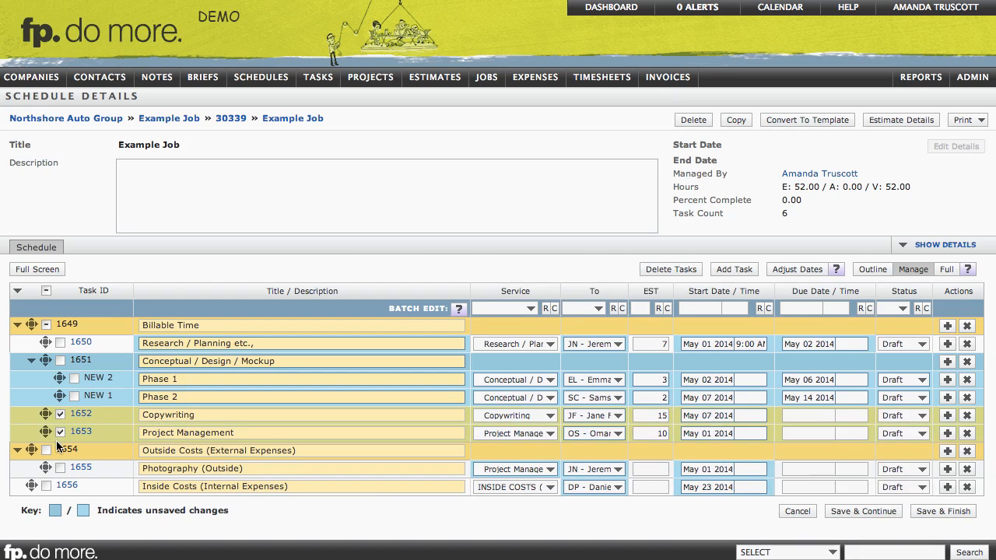
{"action": "left_click", "coordinate": [46, 450]}
{"action": "left_click", "coordinate": [60, 468]}
{"action": "left_click", "coordinate": [46, 486]}
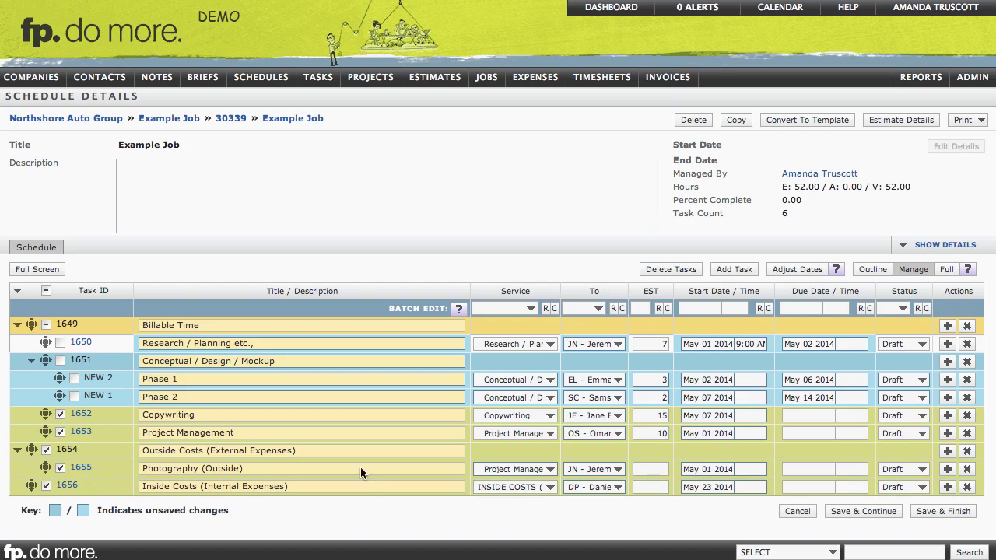
{"action": "left_click", "coordinate": [799, 308]}
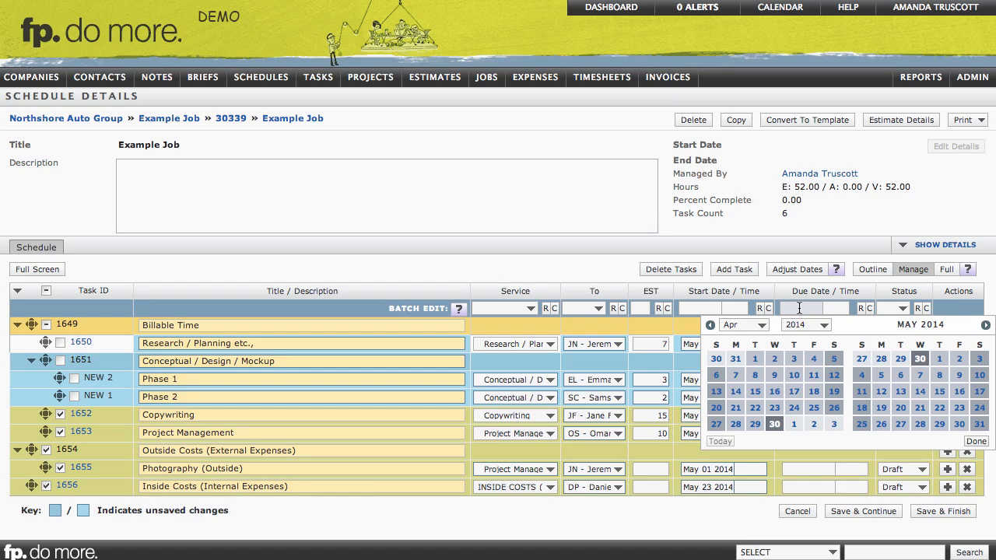
{"action": "type", "text": "May 30"}
{"action": "key", "text": "Return"}
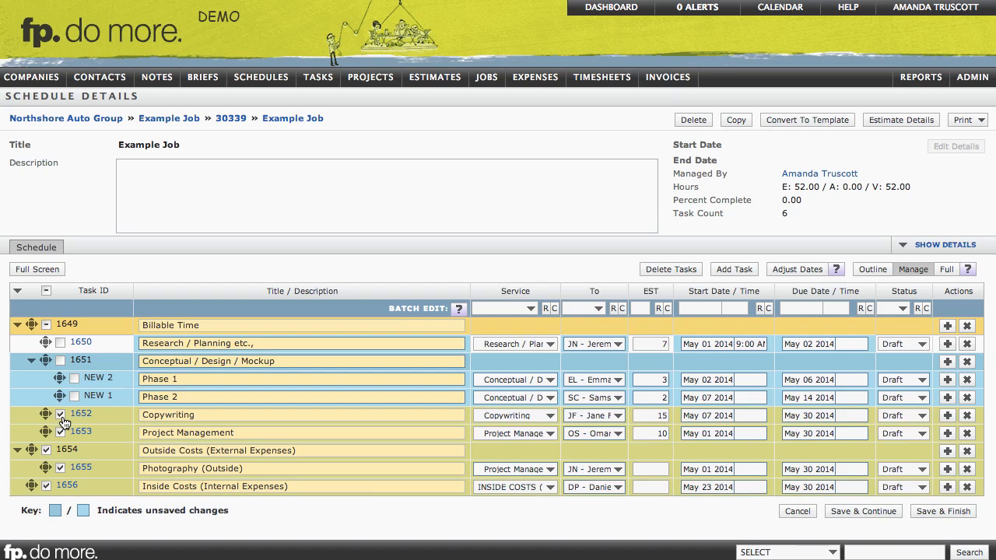
- Batch-set all selected tasks to Assigned and save the schedule via Save & Finish
{"action": "left_click", "coordinate": [46, 325]}
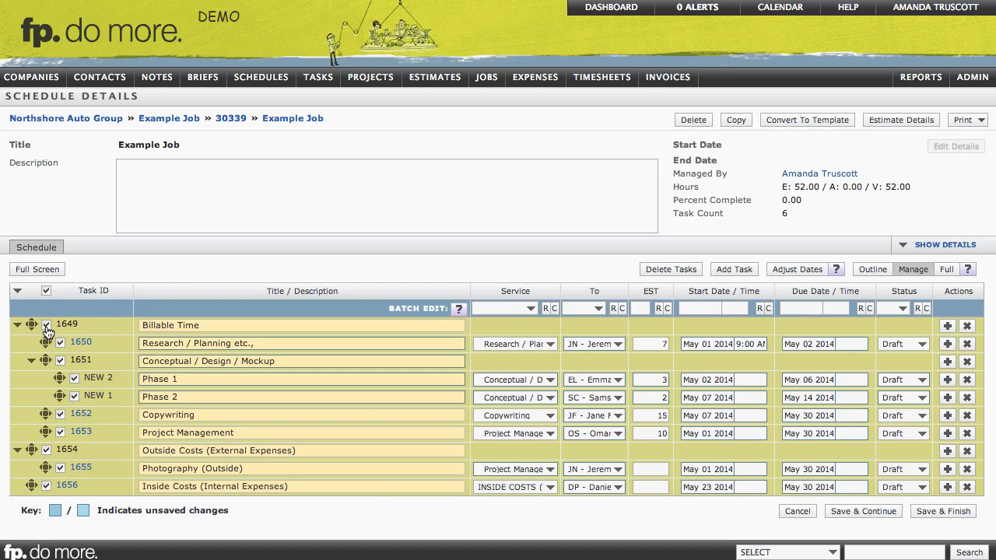
{"action": "left_click", "coordinate": [900, 308]}
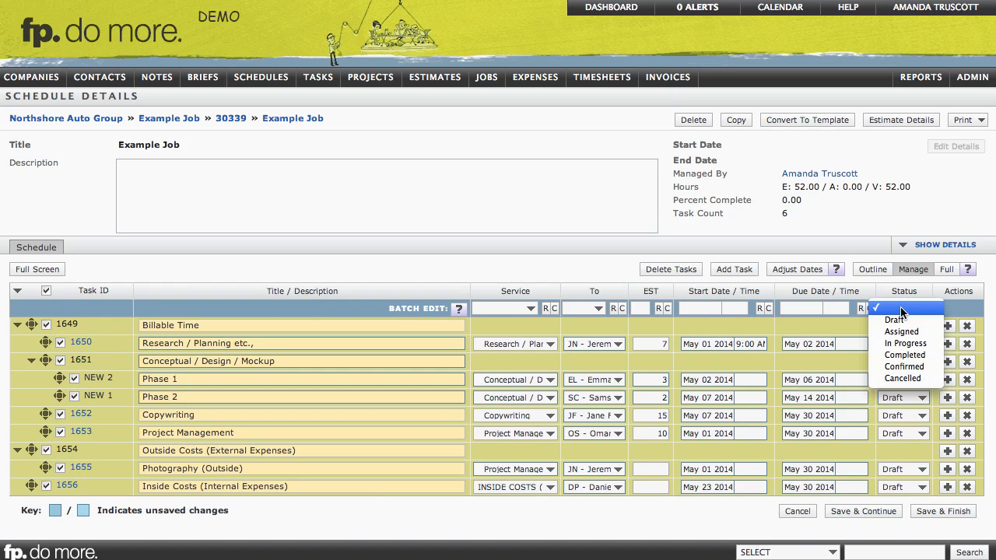
{"action": "left_click", "coordinate": [901, 331]}
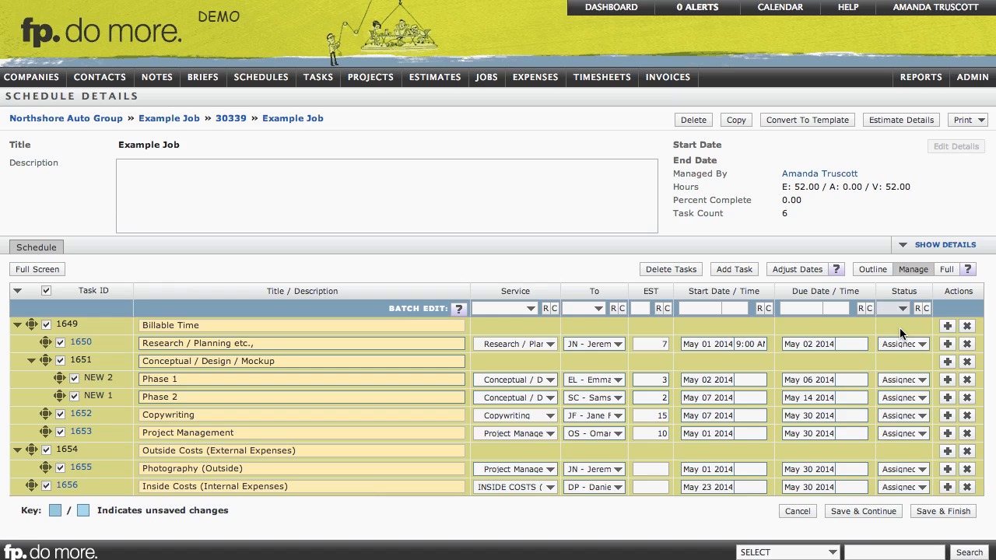
{"action": "left_click", "coordinate": [947, 517]}
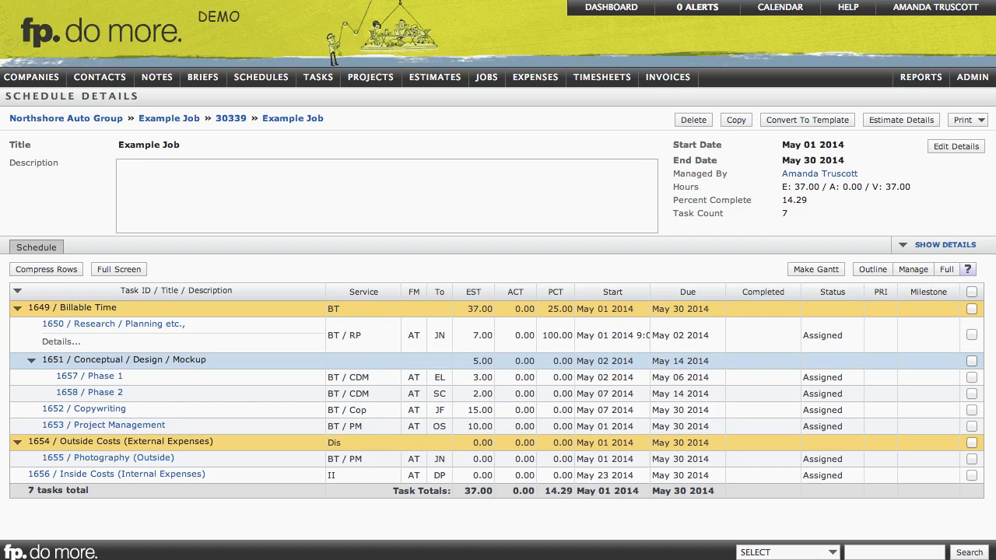
- On the Classic dashboard, set Research / Planning (task 1650) to In Progress
{"action": "left_click", "coordinate": [611, 7]}
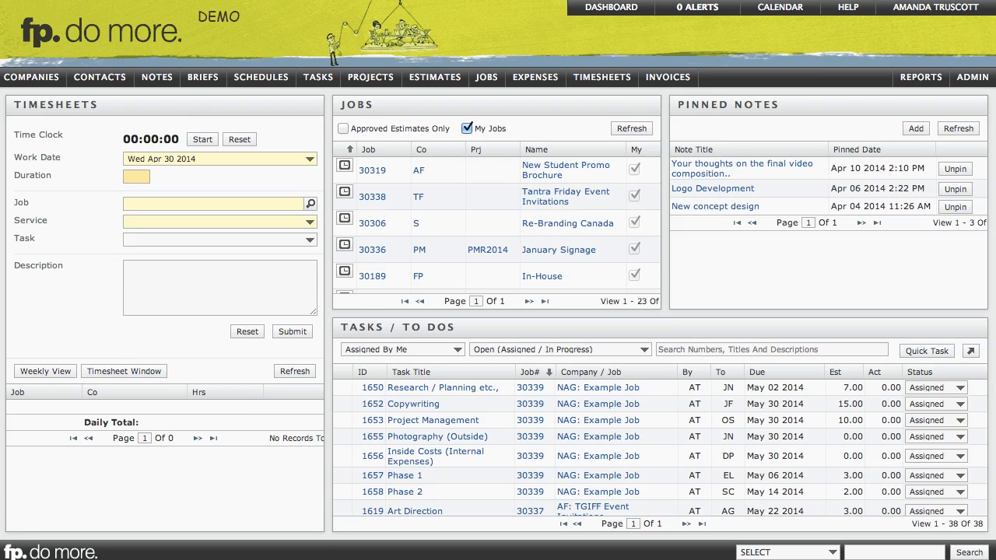
{"action": "left_click", "coordinate": [960, 388]}
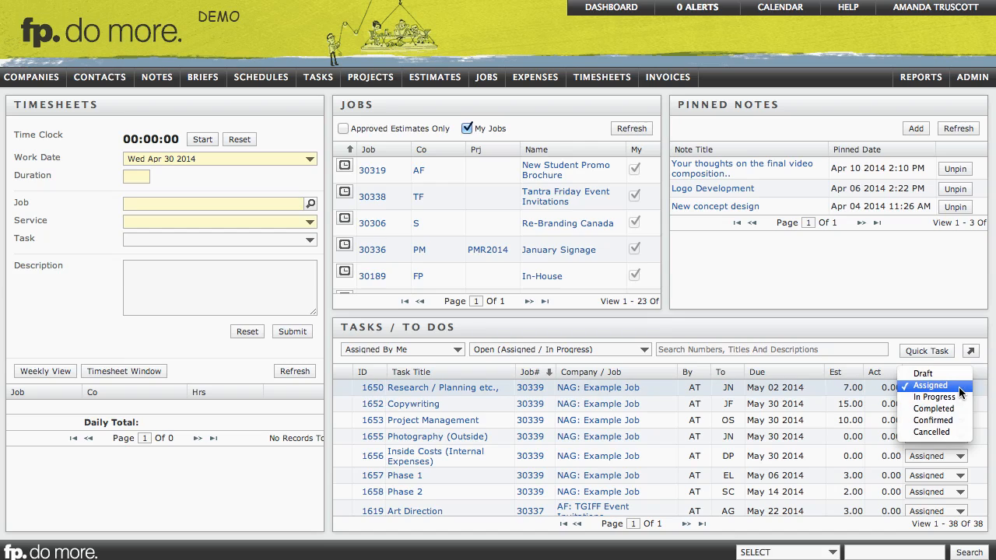
{"action": "left_click", "coordinate": [937, 397]}
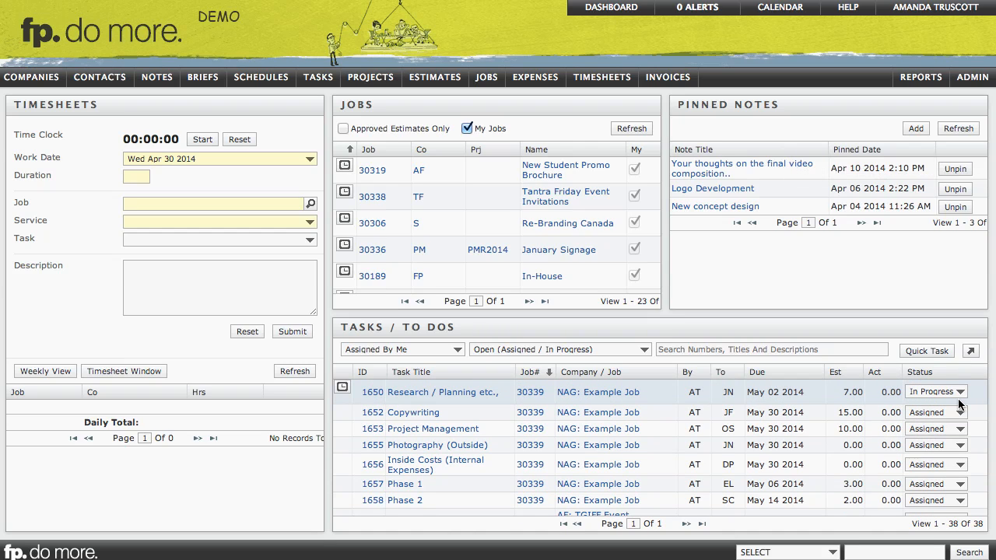
- Log a 3.00-hour timesheet entry for Research / Planning against job 30339
{"action": "left_click", "coordinate": [343, 390]}
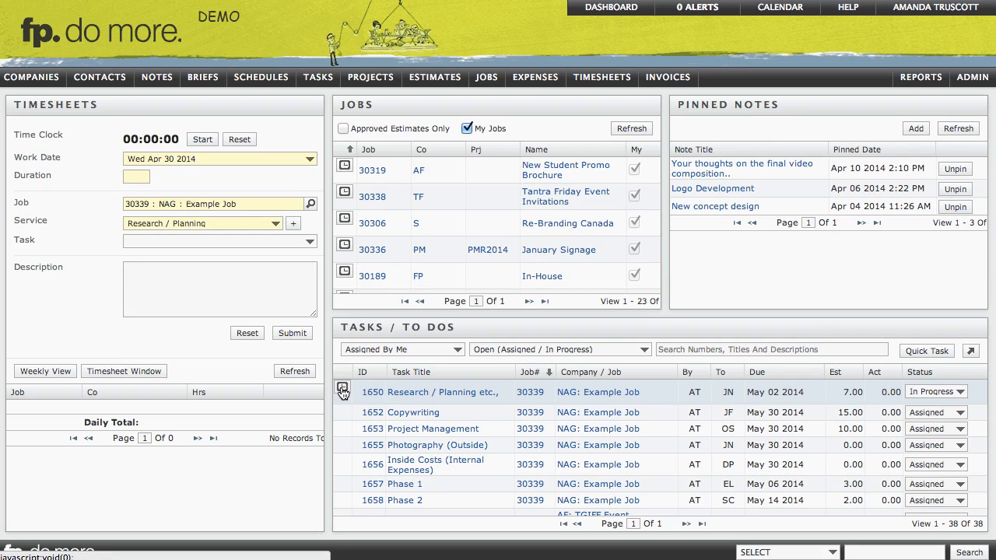
{"action": "left_click", "coordinate": [136, 176]}
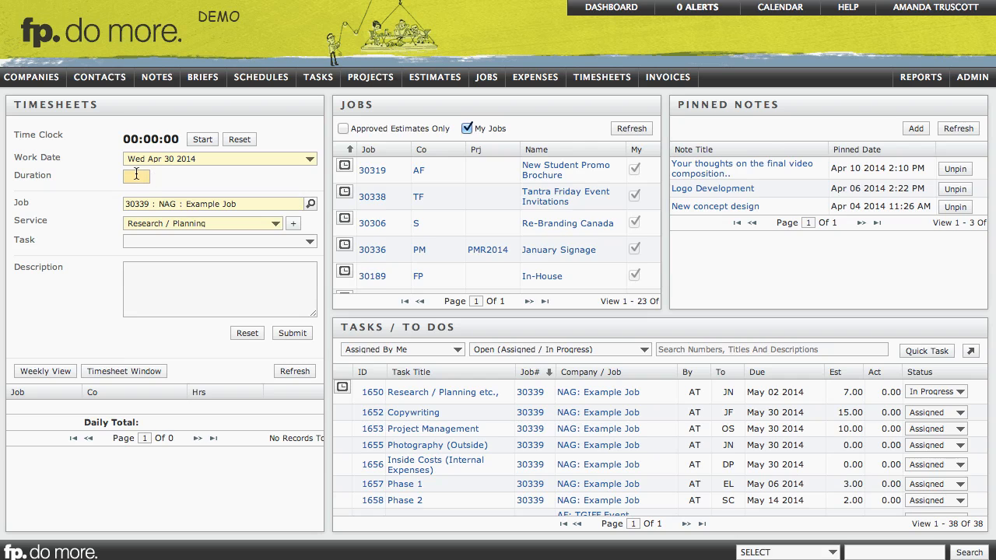
{"action": "type", "text": "1"}
{"action": "left_click", "coordinate": [292, 333]}
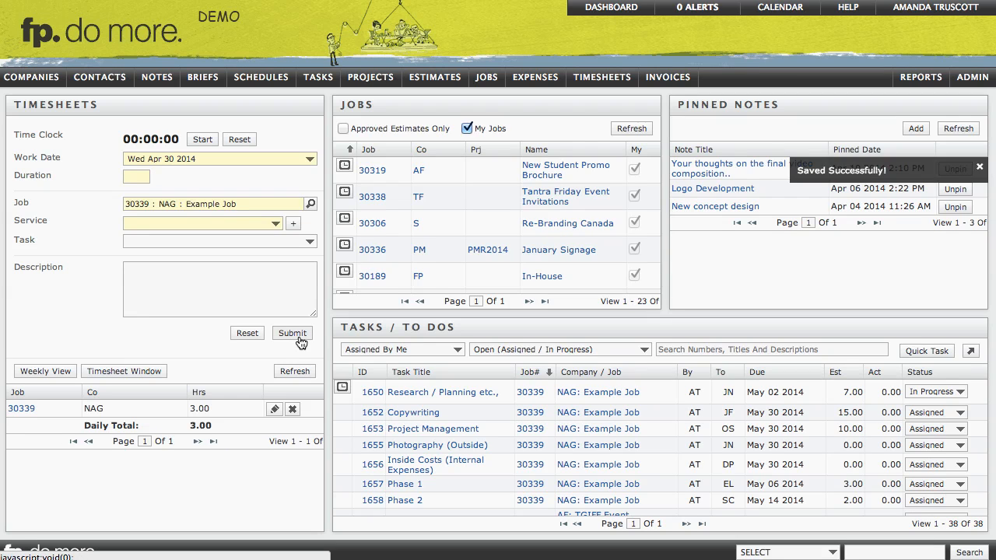
- Set Research / Planning to Completed and confirm in the Complete Task dialog
{"action": "left_click", "coordinate": [960, 392]}
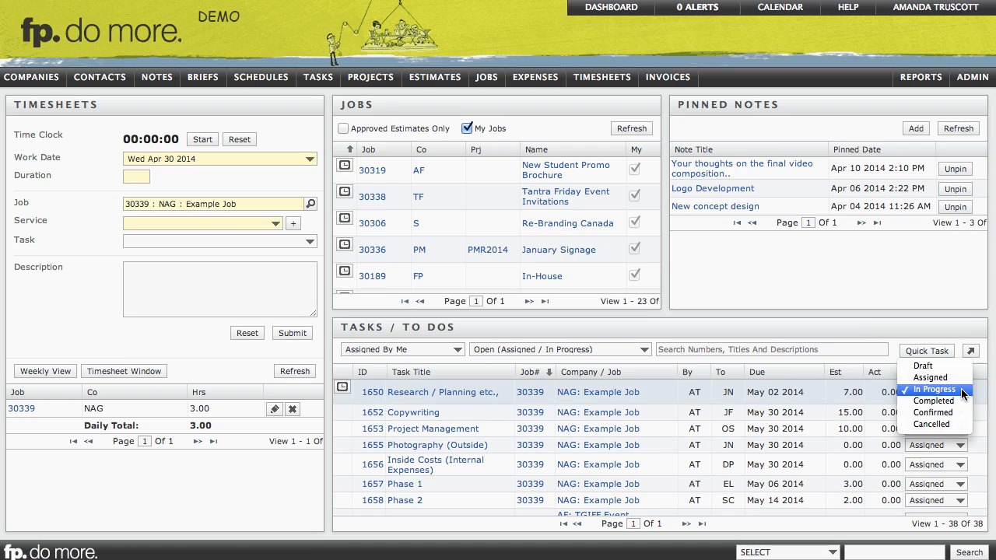
{"action": "left_click", "coordinate": [934, 400]}
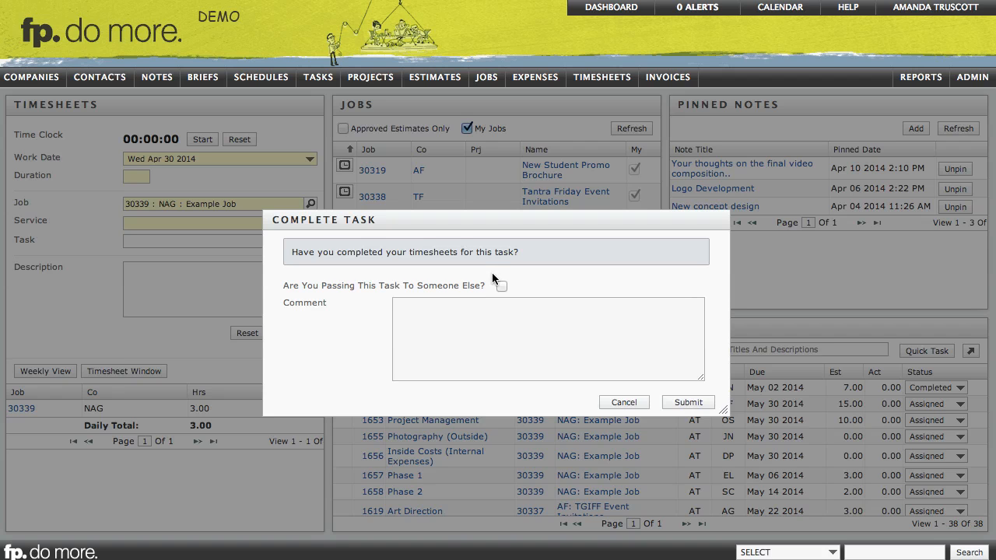
{"action": "left_click", "coordinate": [688, 402]}
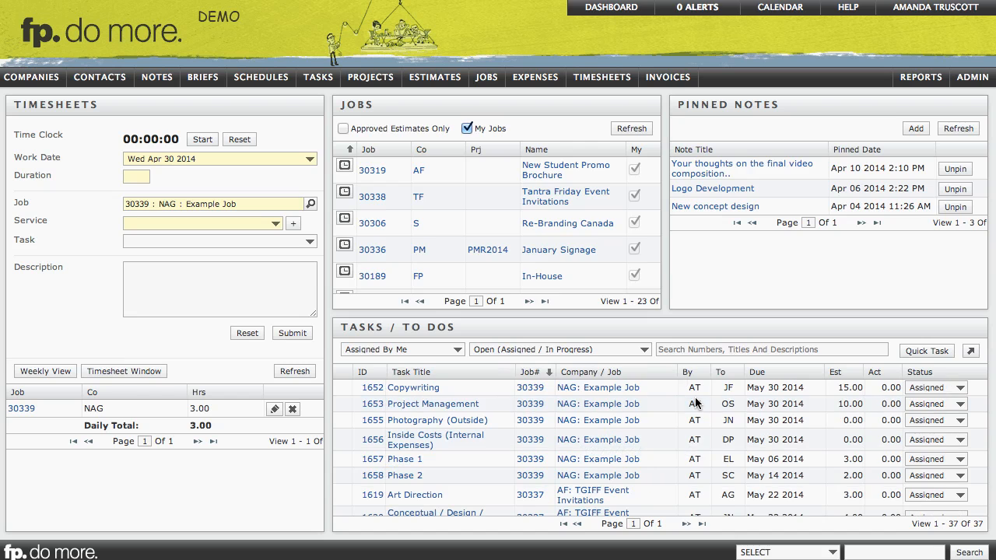
{"action": "mouse_move", "coordinate": [269, 114]}
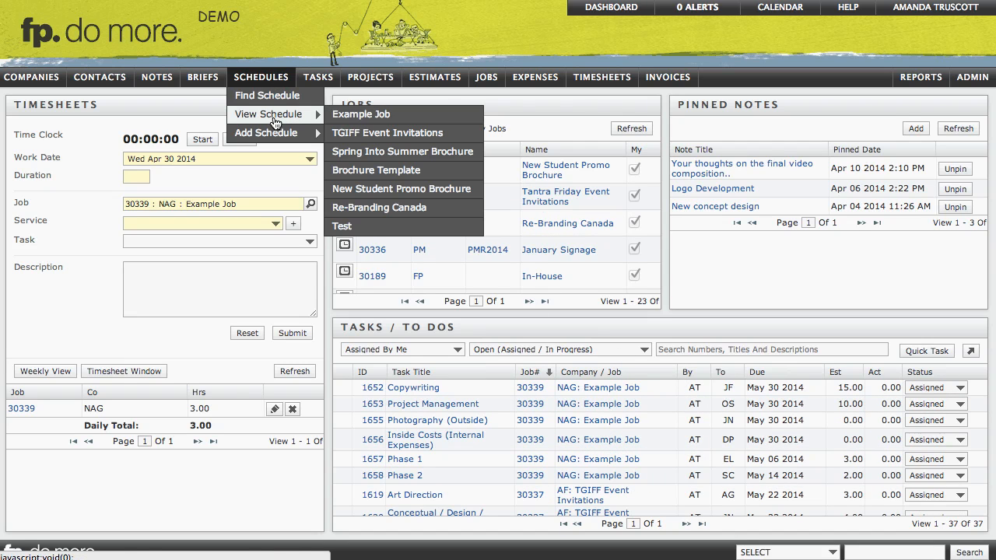
- View the Example Job schedule, now showing Research / Planning Completed at 14.29%
{"action": "left_click", "coordinate": [361, 115]}
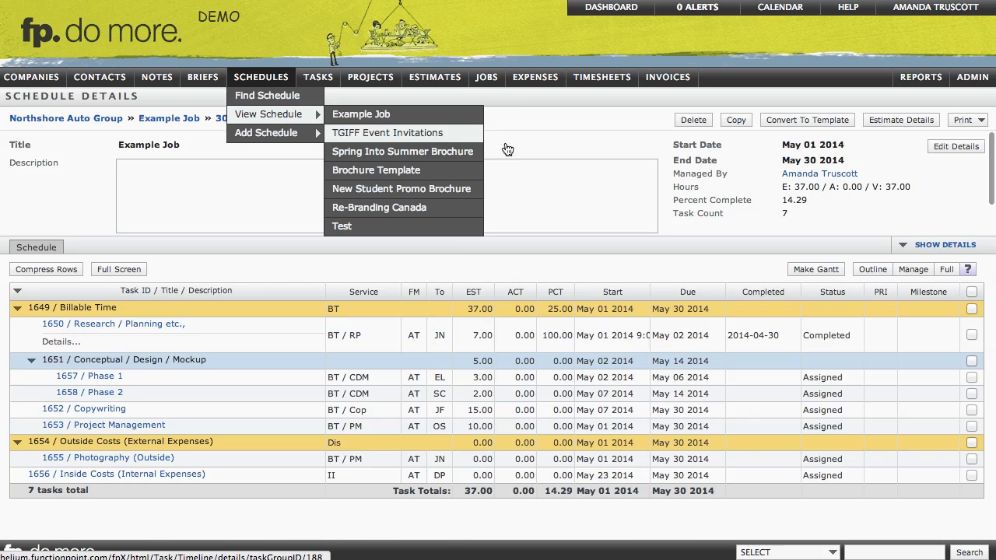